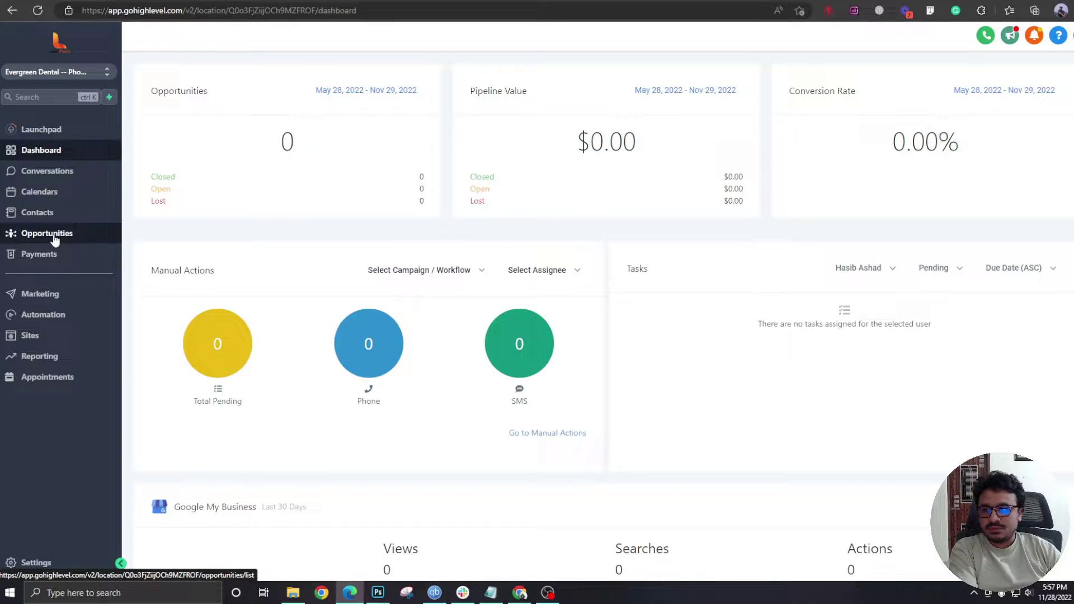
- Go to Opportunities and show the empty Pipelines list
click(50, 237)
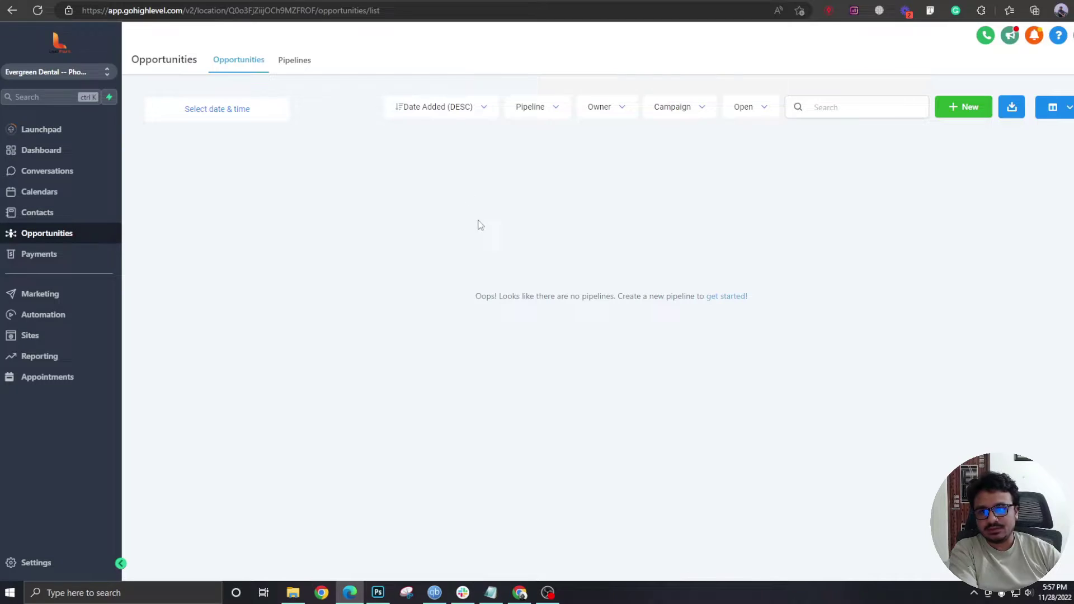
click(284, 69)
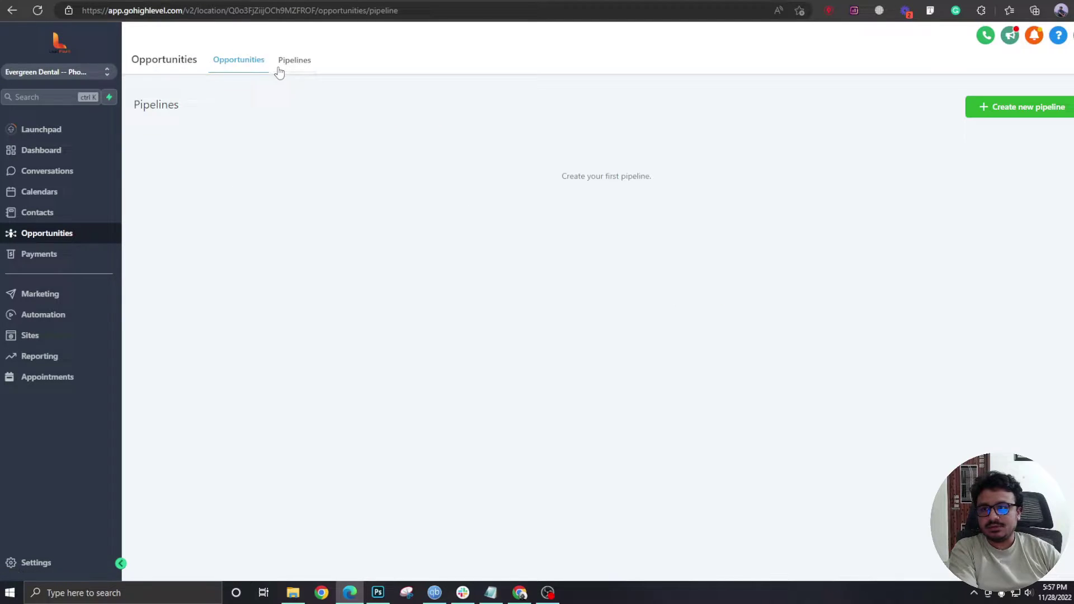
- Start a new pipeline named Main Pipeline with stages New Lead and Appointment Booked
click(1026, 106)
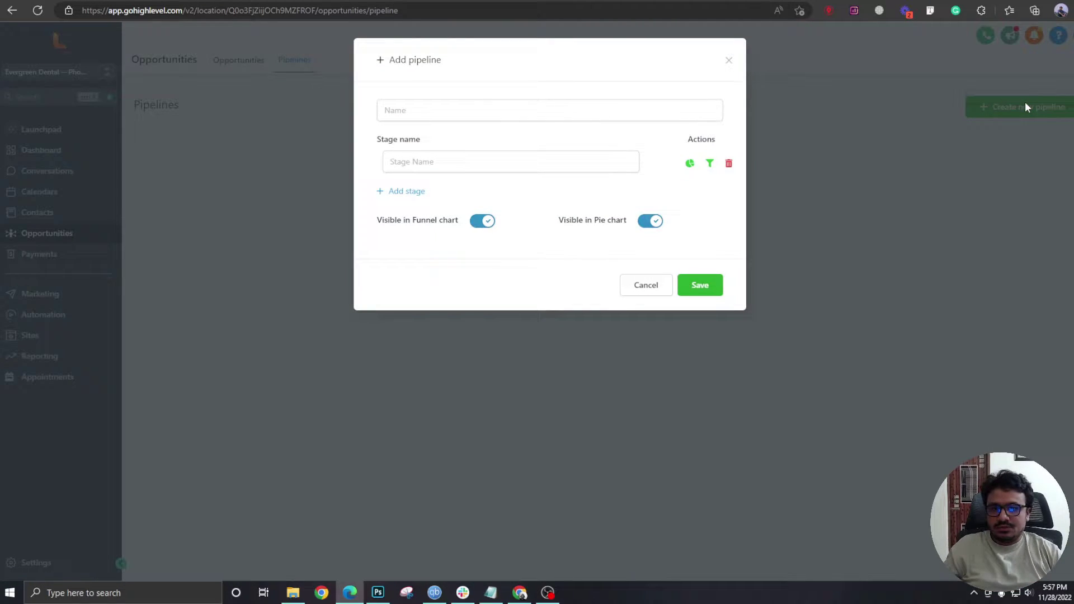
click(595, 109)
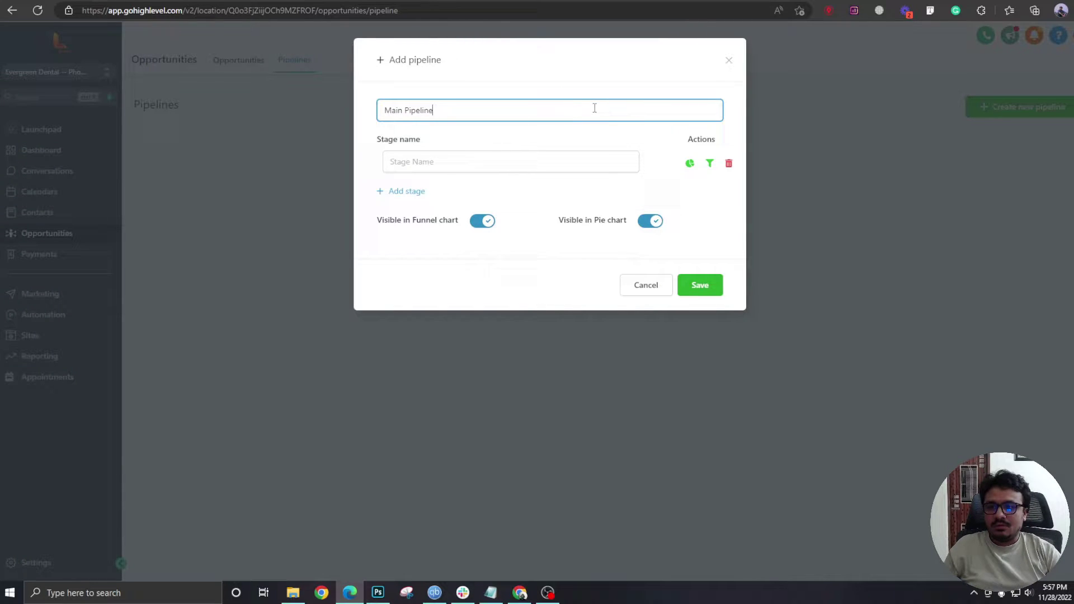
key(Tab)
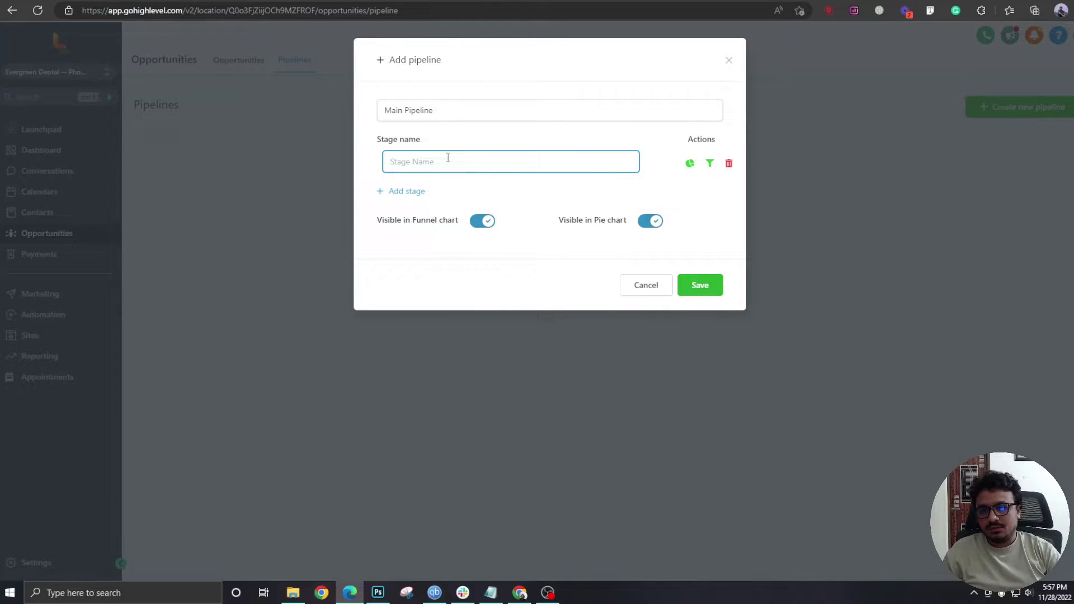
text(New Lead)
click(413, 192)
click(416, 193)
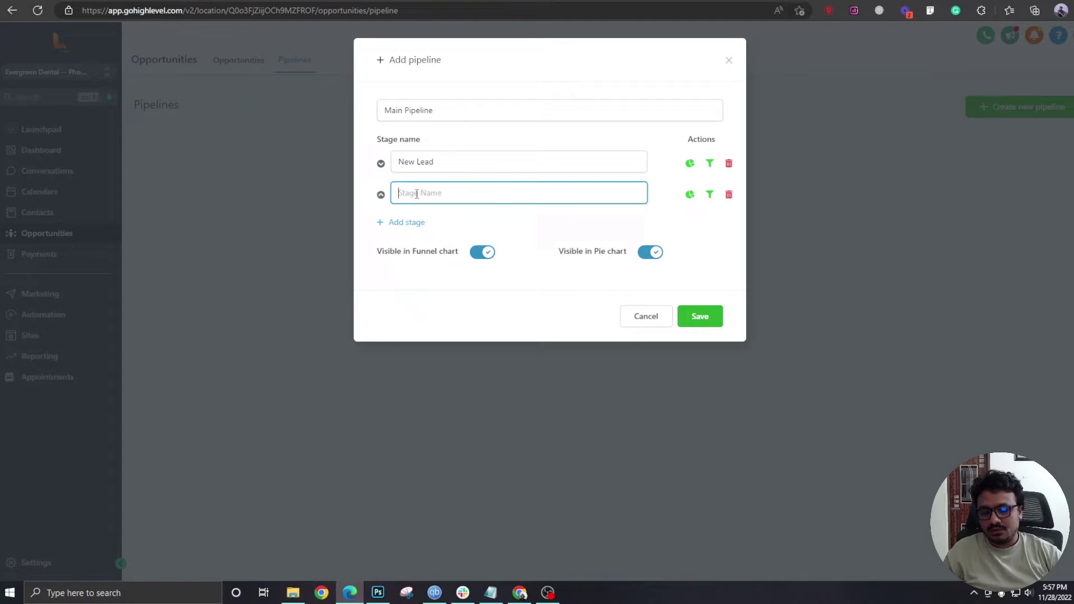
text(Appointment Booked)
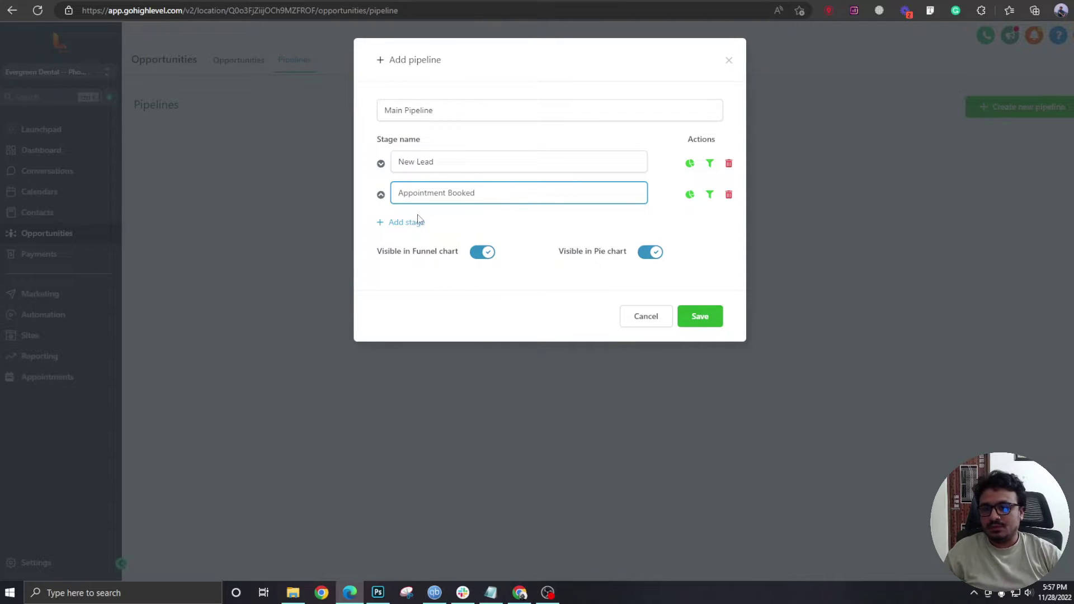
- Add stages Cancelled, No-Show and Attended, then save the pipeline
click(418, 221)
click(435, 233)
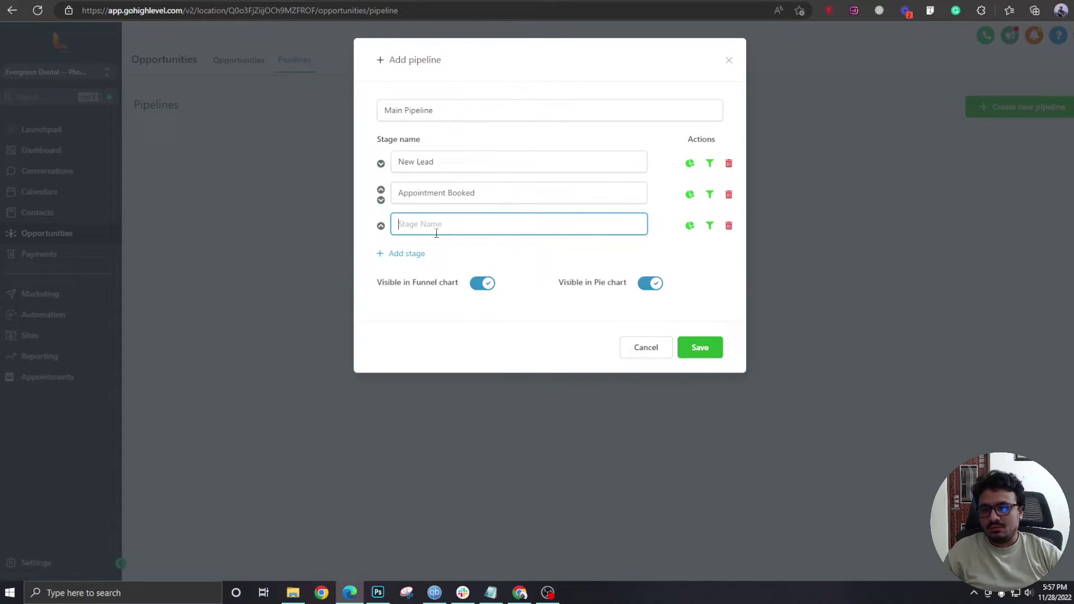
text(Cancelled)
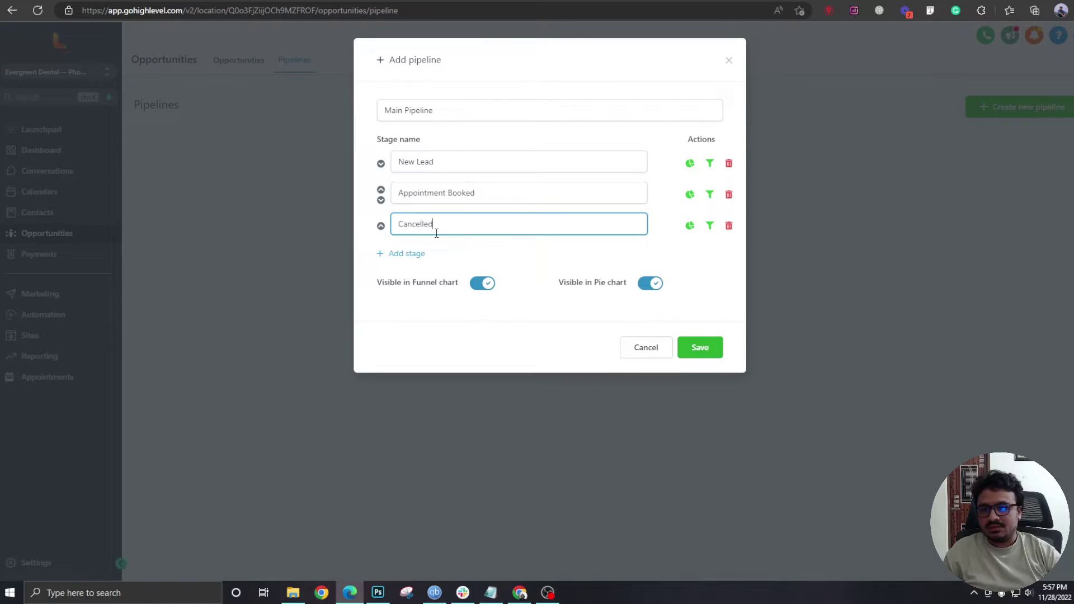
click(414, 254)
click(421, 256)
text(No-Show)
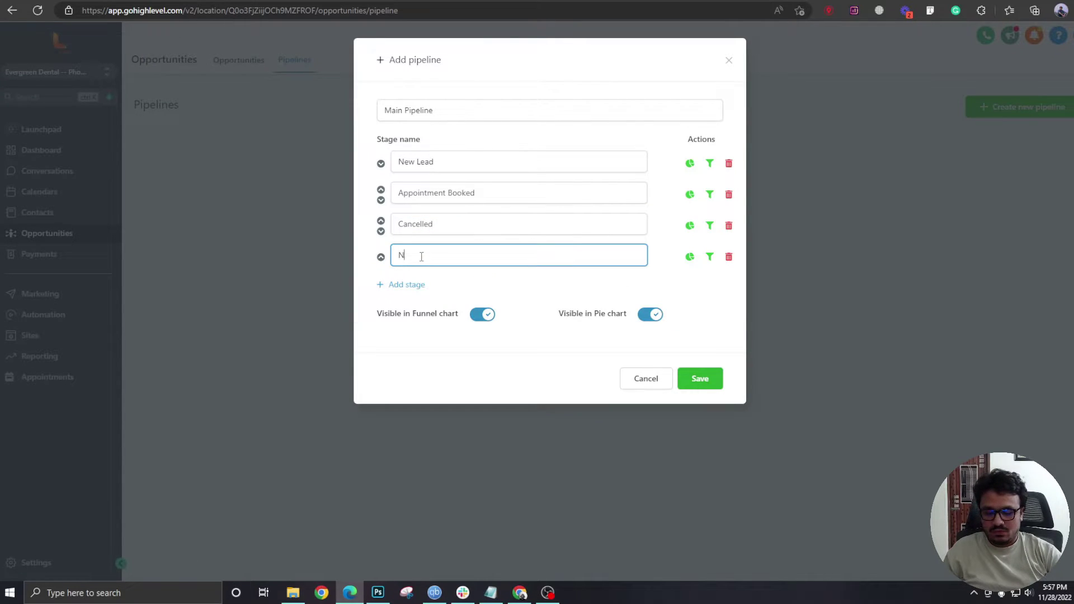
click(413, 284)
click(423, 289)
text(Attended)
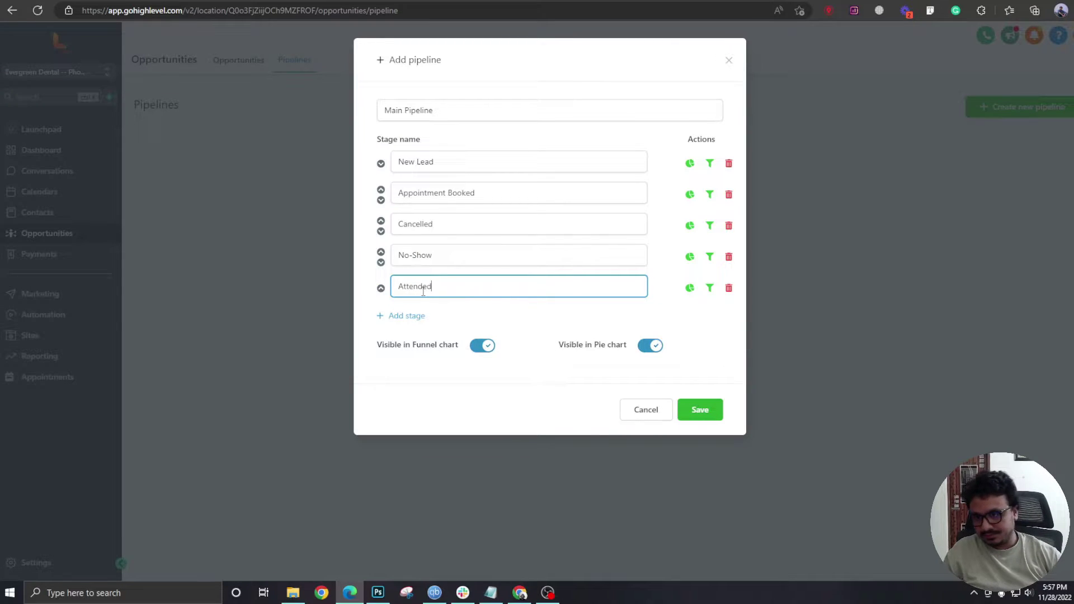
click(486, 307)
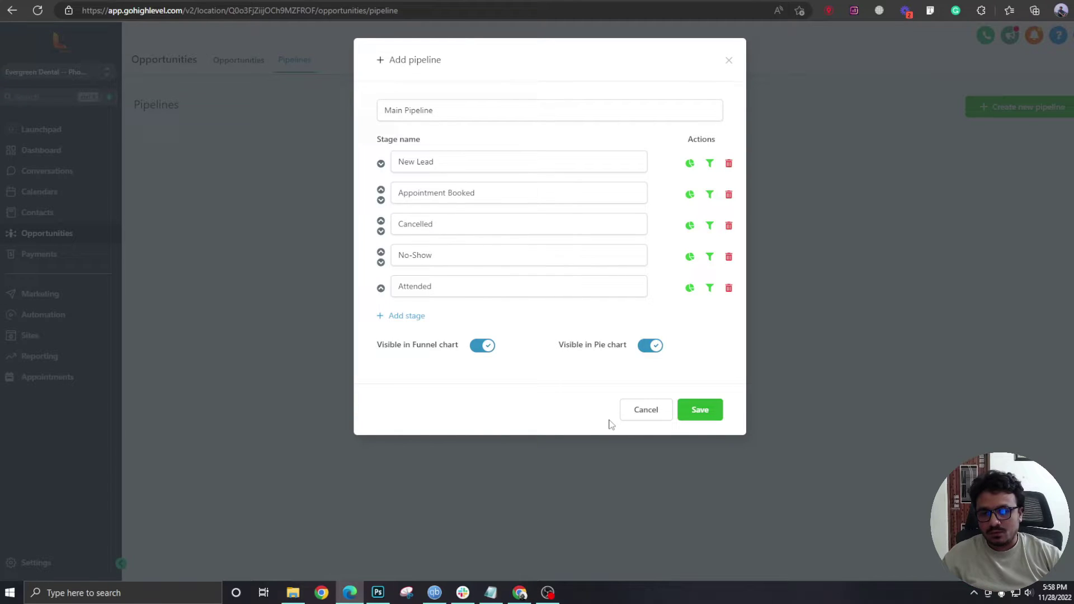
click(702, 411)
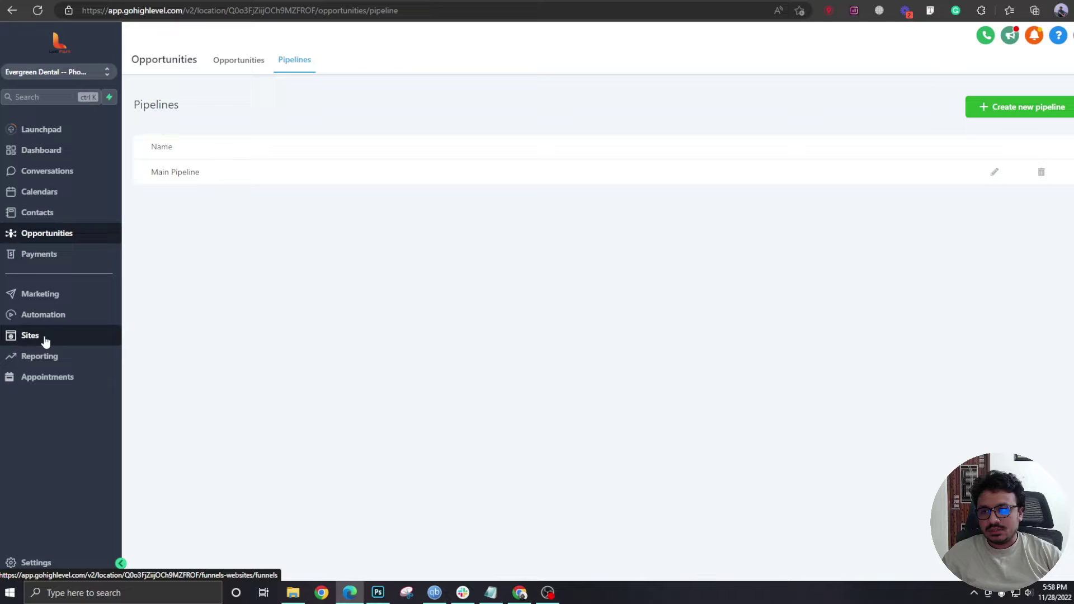
- Create a new blank form from the Sites forms list
click(46, 341)
mouse_move(521, 69)
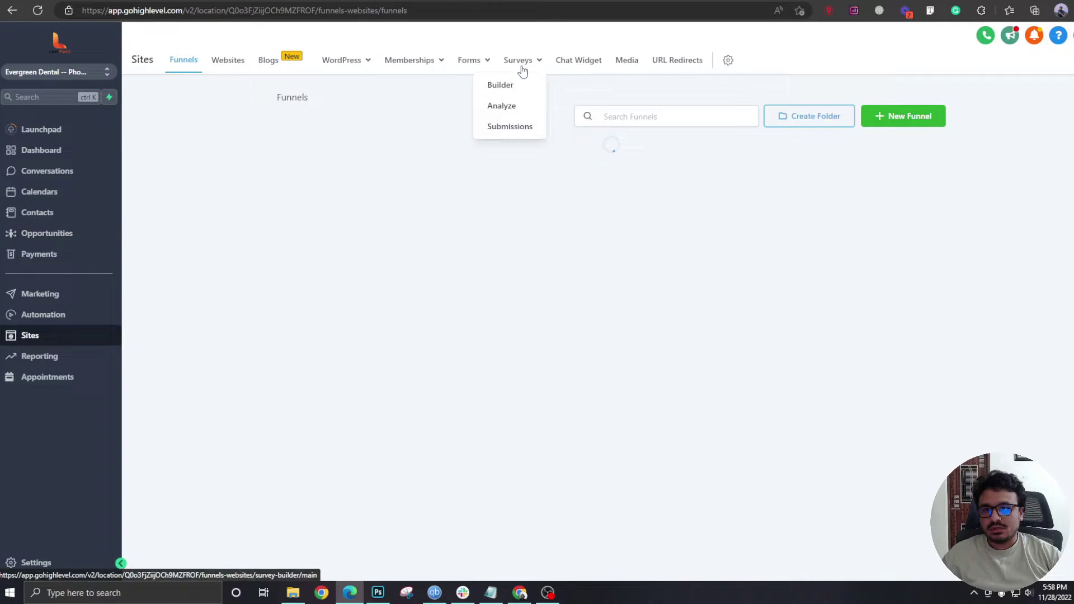
mouse_move(478, 67)
click(453, 86)
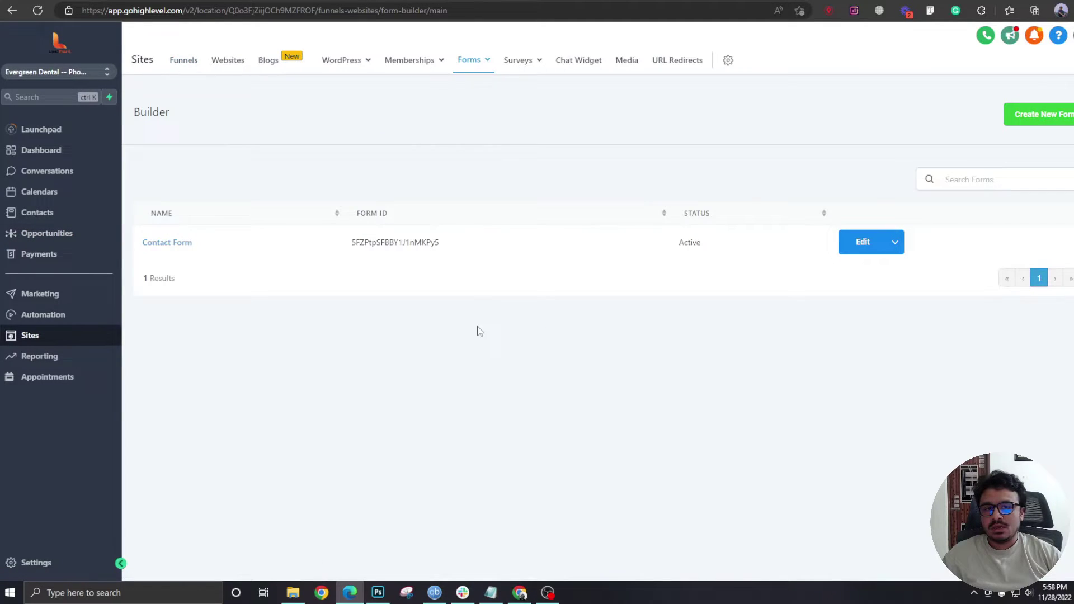
click(1020, 128)
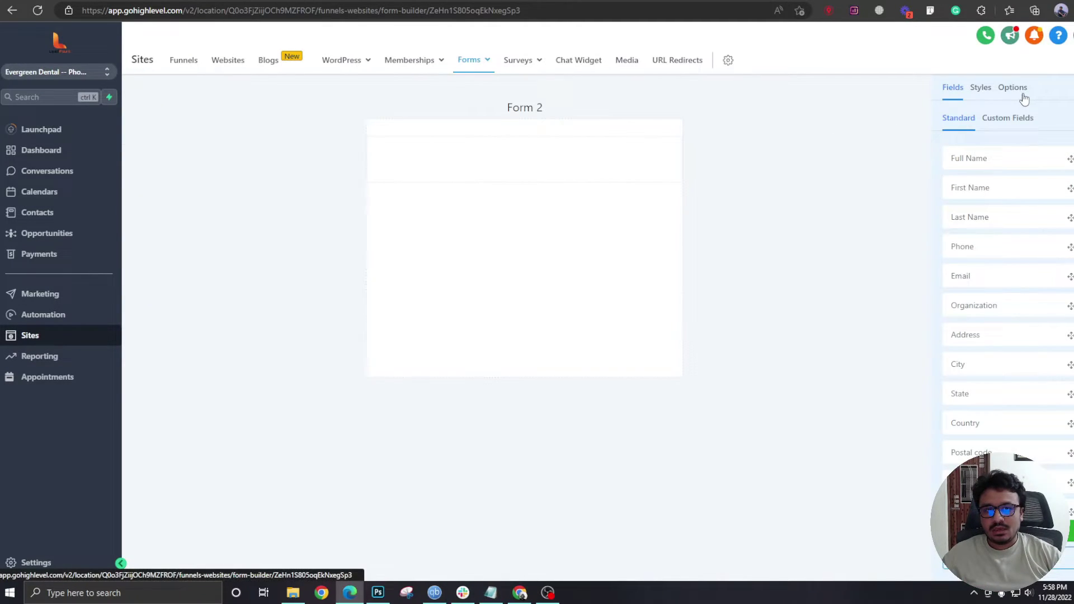
- Rename the form to 'Landing Page Form'
click(1013, 89)
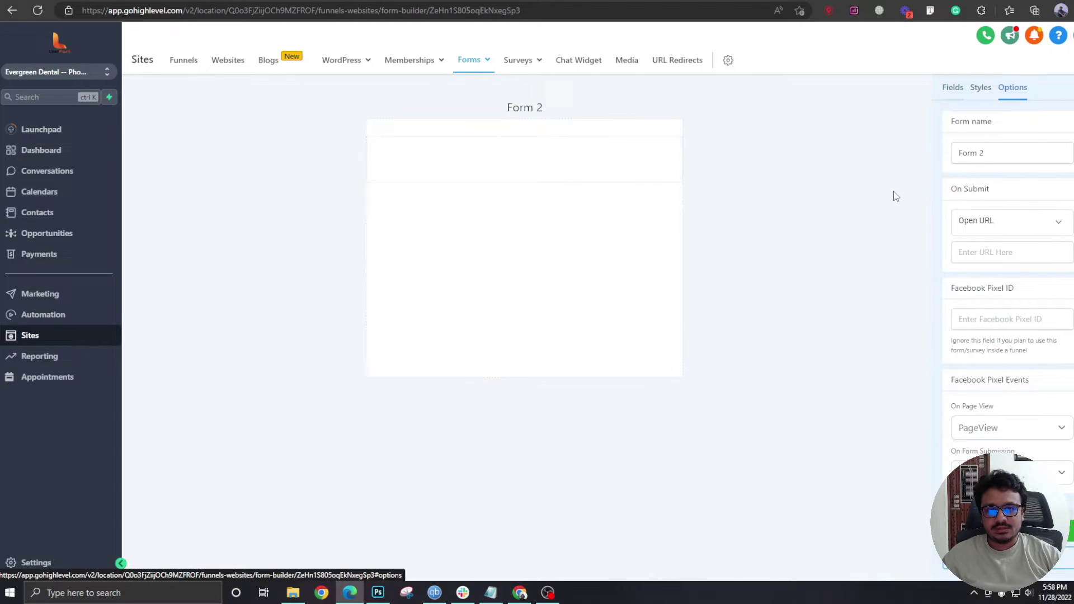
triple_click(1007, 162)
text(Landing )
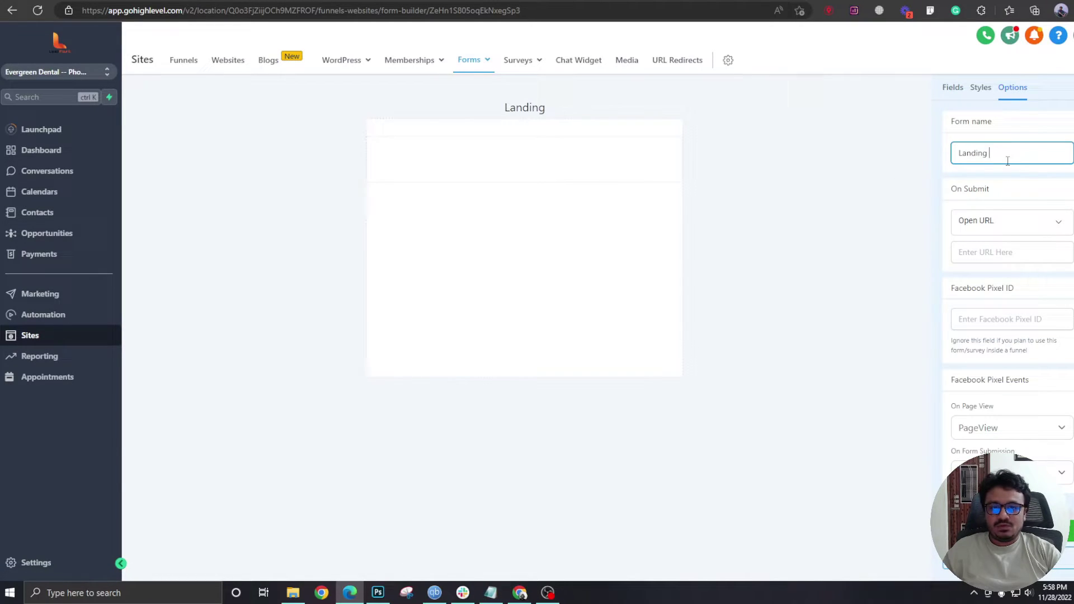
text(Page Form)
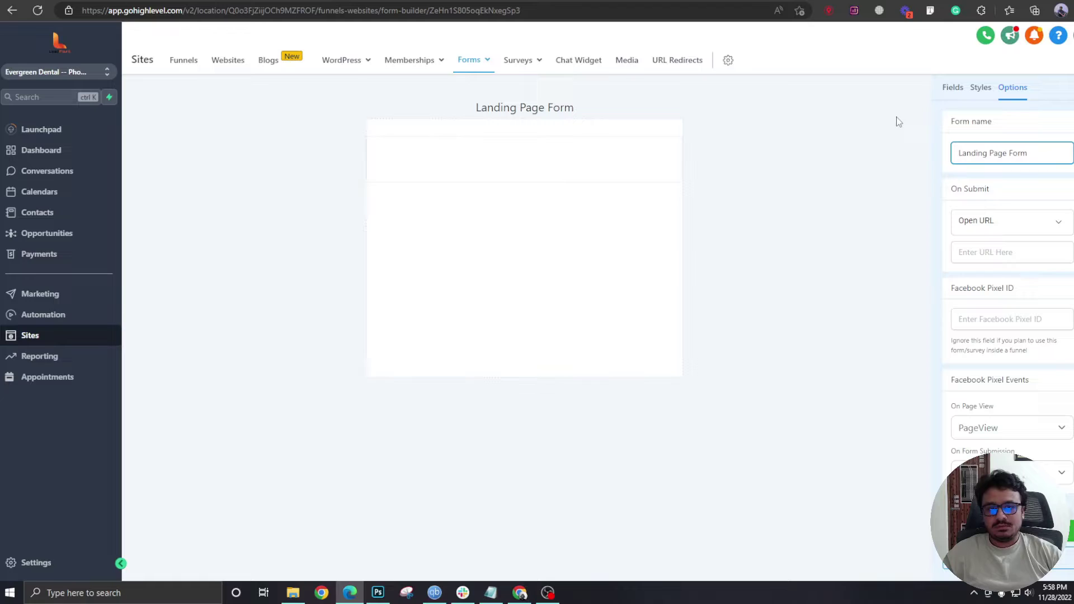
click(952, 88)
- Add Full Name, Email and Phone fields plus a submit button to the form
drag(976, 162, 570, 182)
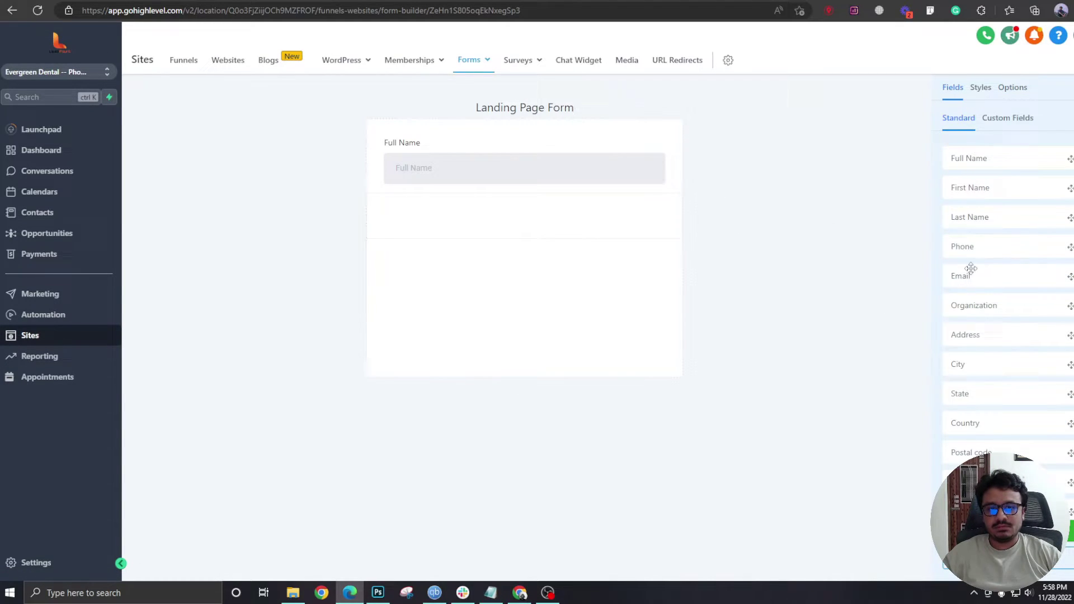
drag(971, 268, 609, 213)
drag(971, 248, 492, 268)
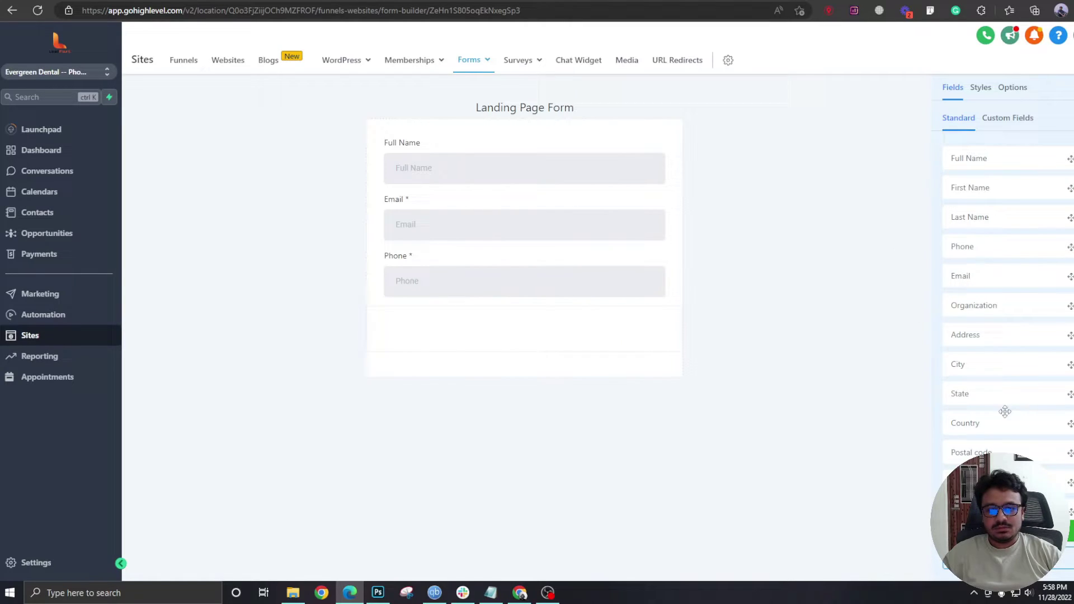
scroll(1005, 411, down, 4)
drag(984, 480, 474, 308)
- Make the button read LEARN MORE, full width, with blue background #0056B6
click(426, 330)
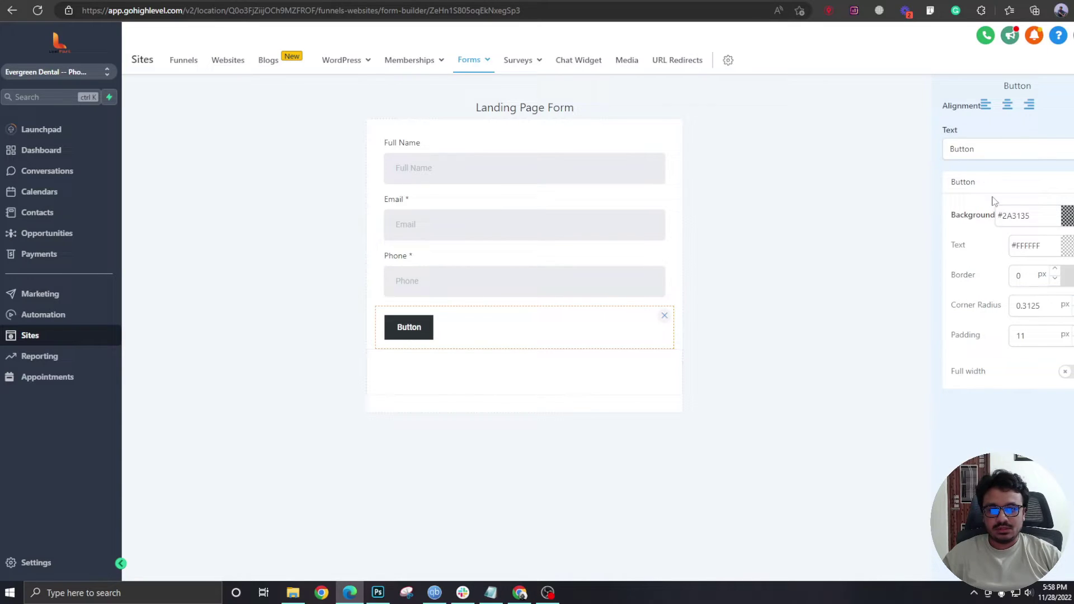
double_click(990, 150)
text(LEARN MOR)
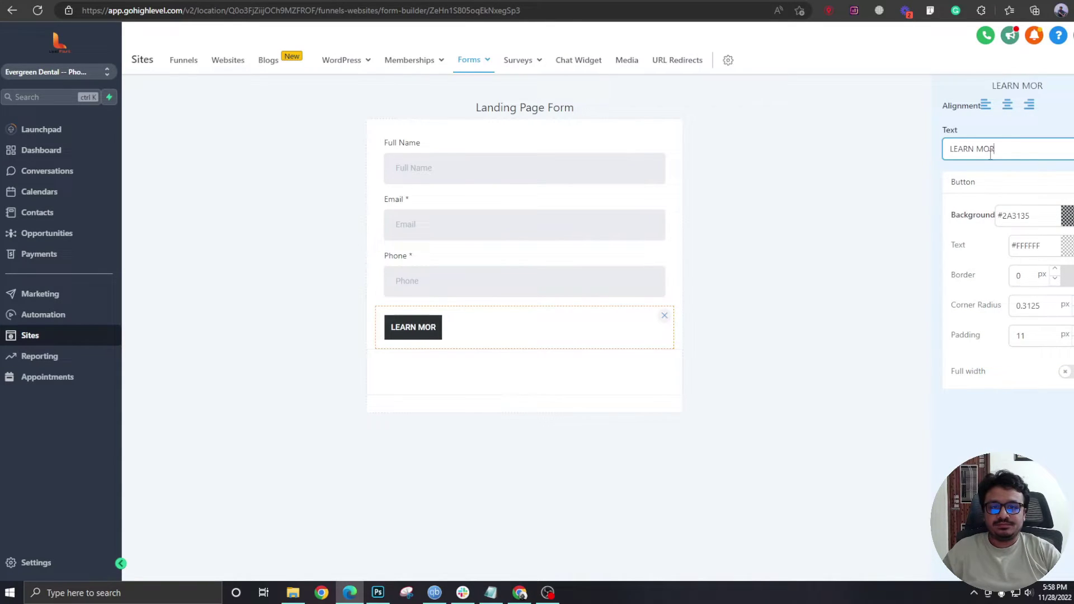
text(E)
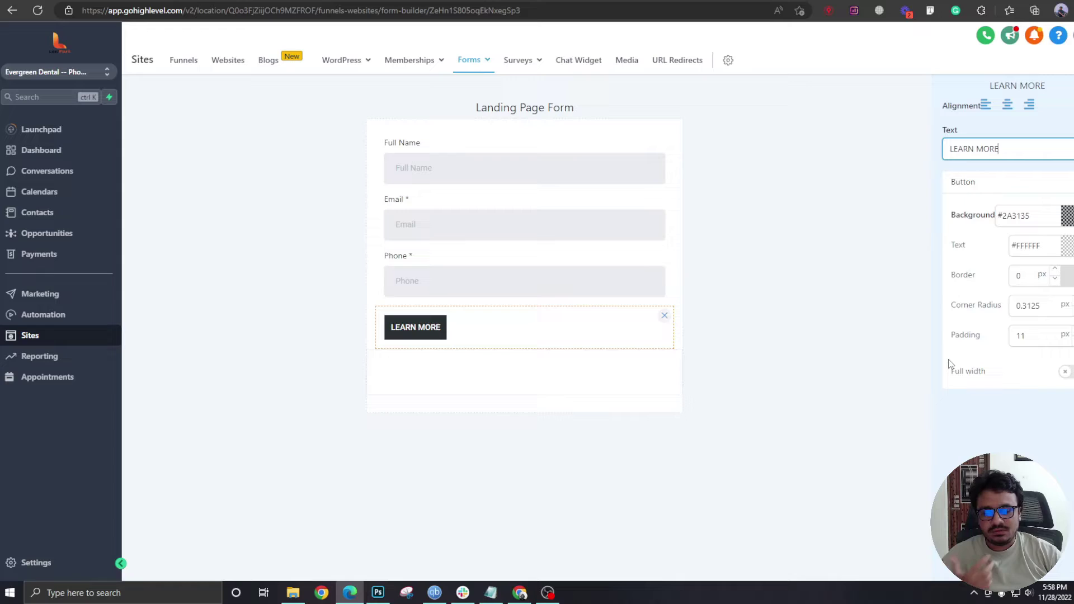
click(1065, 371)
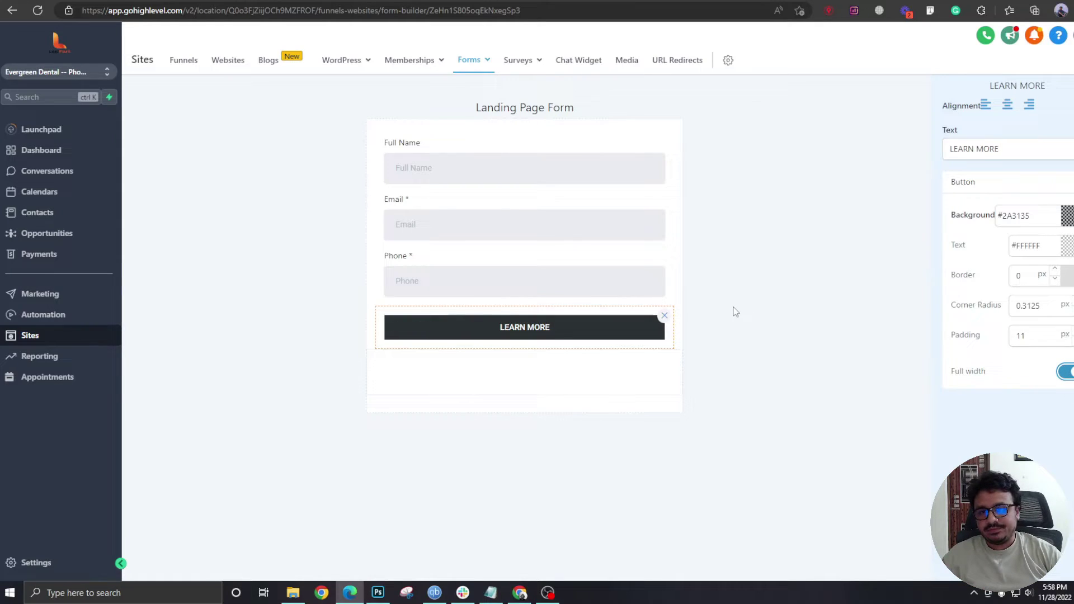
click(1067, 215)
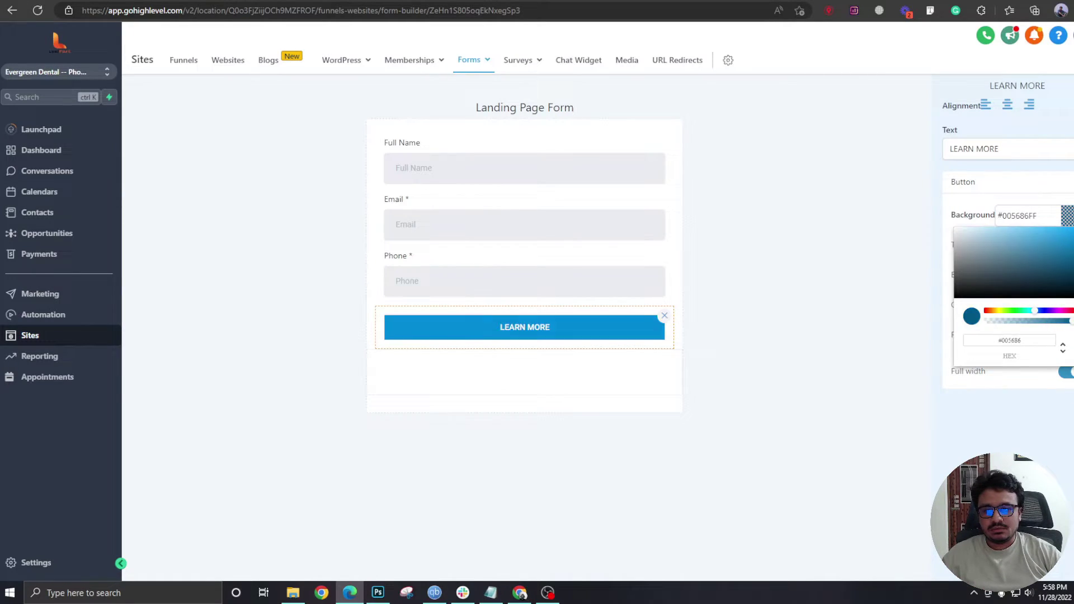
drag(1018, 320, 1052, 320)
click(839, 252)
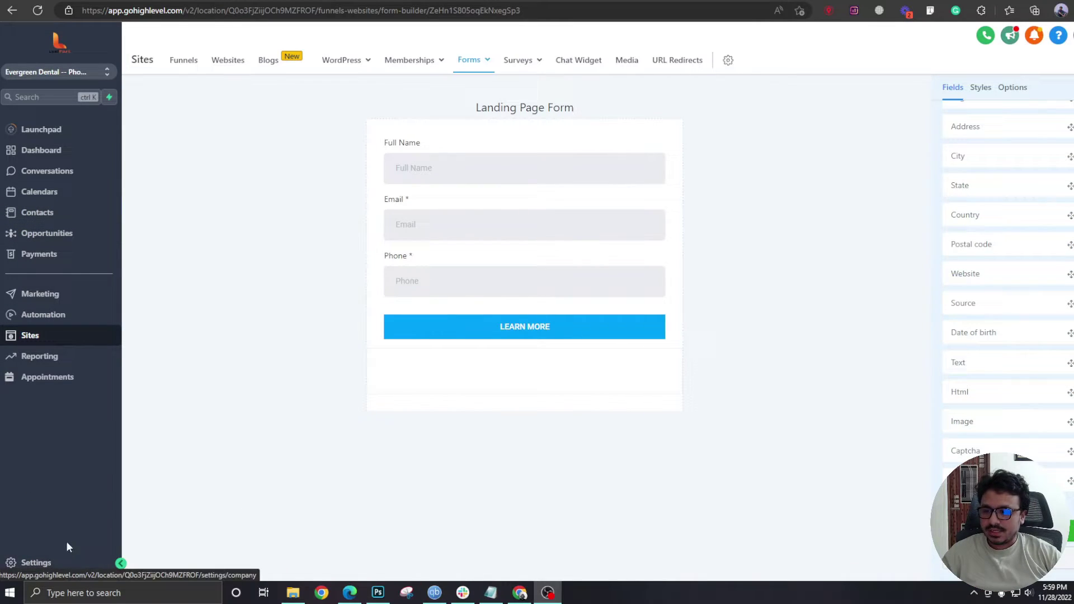
- Open Calendars settings and cancel the Add Group dialog without creating a group
click(56, 564)
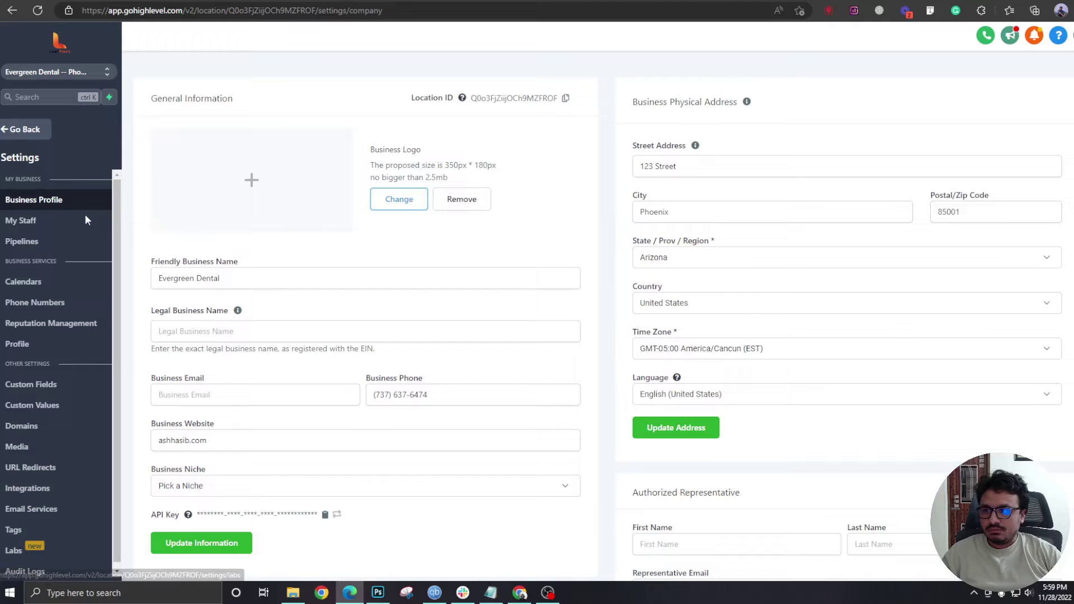
click(38, 283)
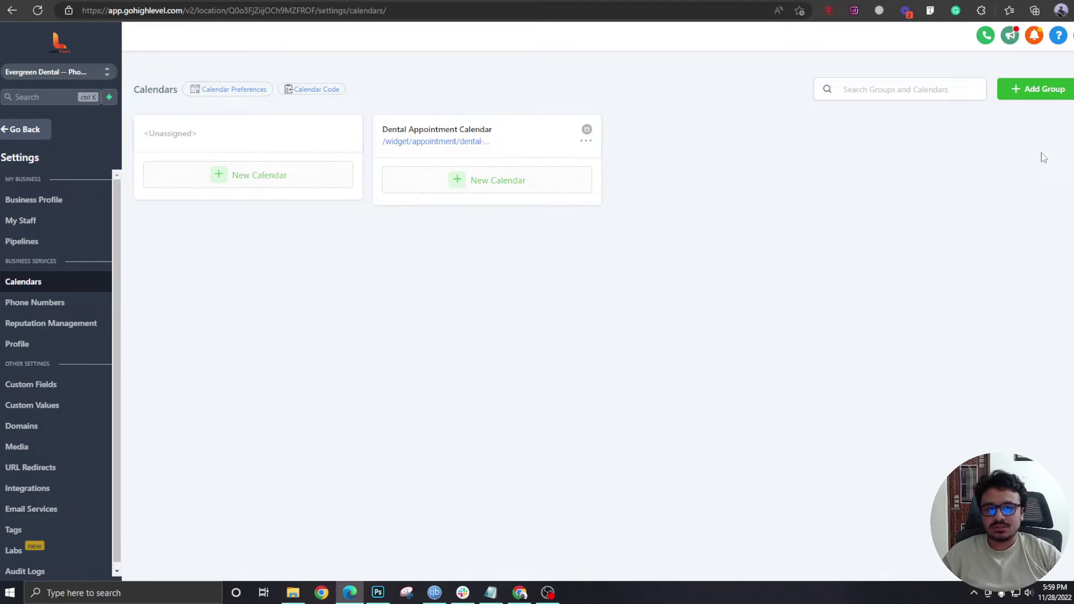
click(1044, 91)
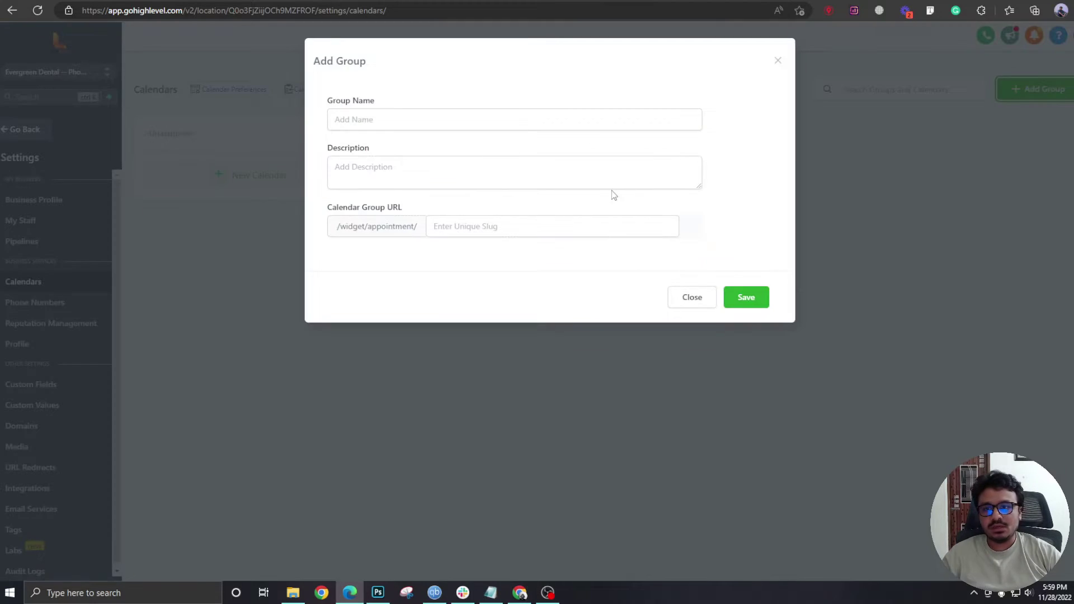
click(778, 61)
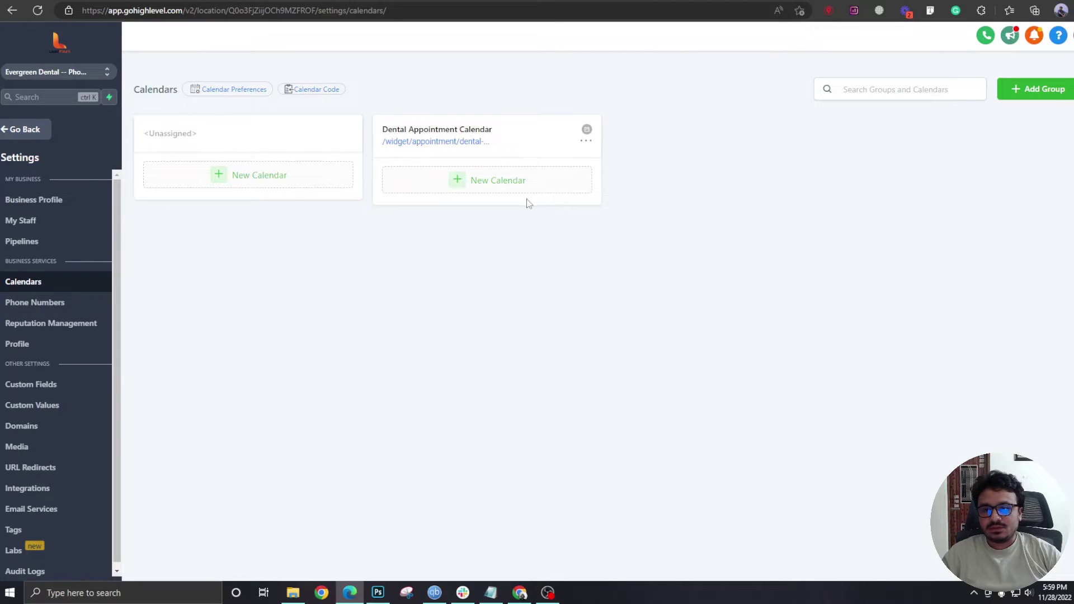
- Create a calendar named 'Dental Appointment Booking' and copy the name into its description
click(477, 183)
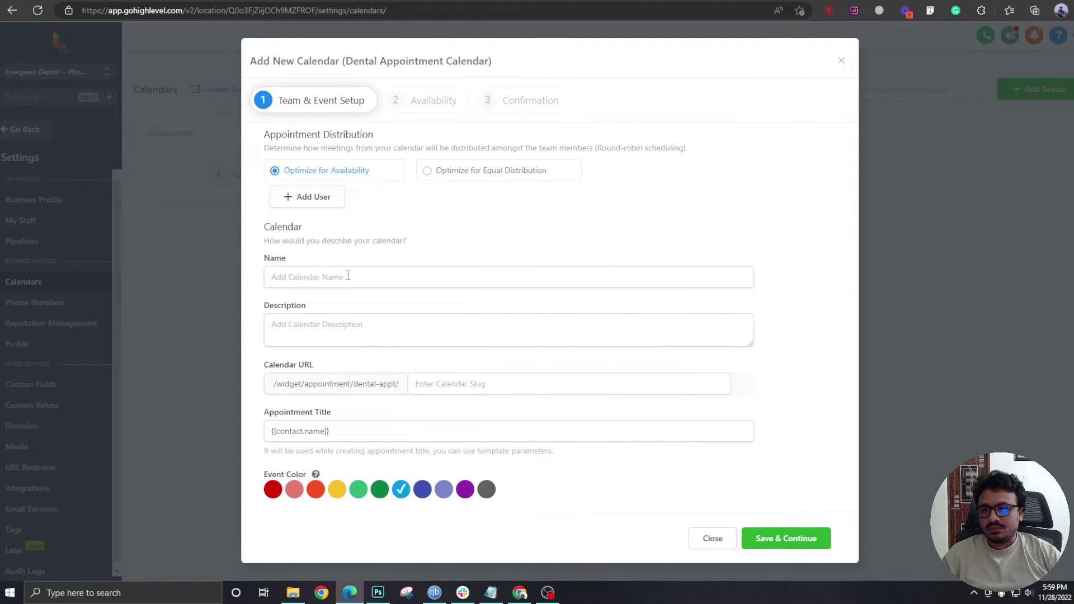
click(347, 277)
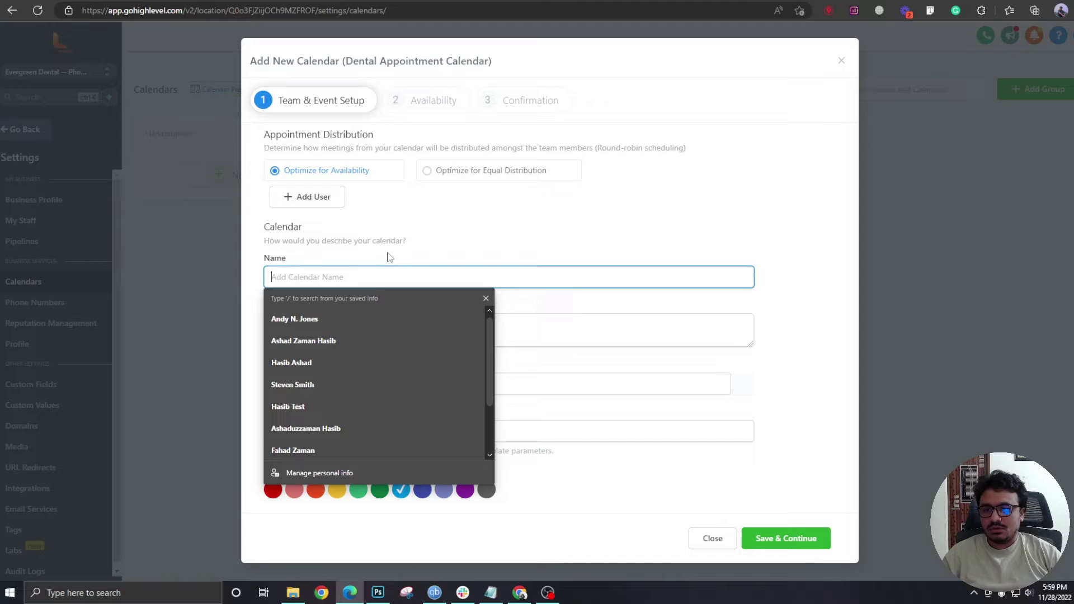
text(Dental App)
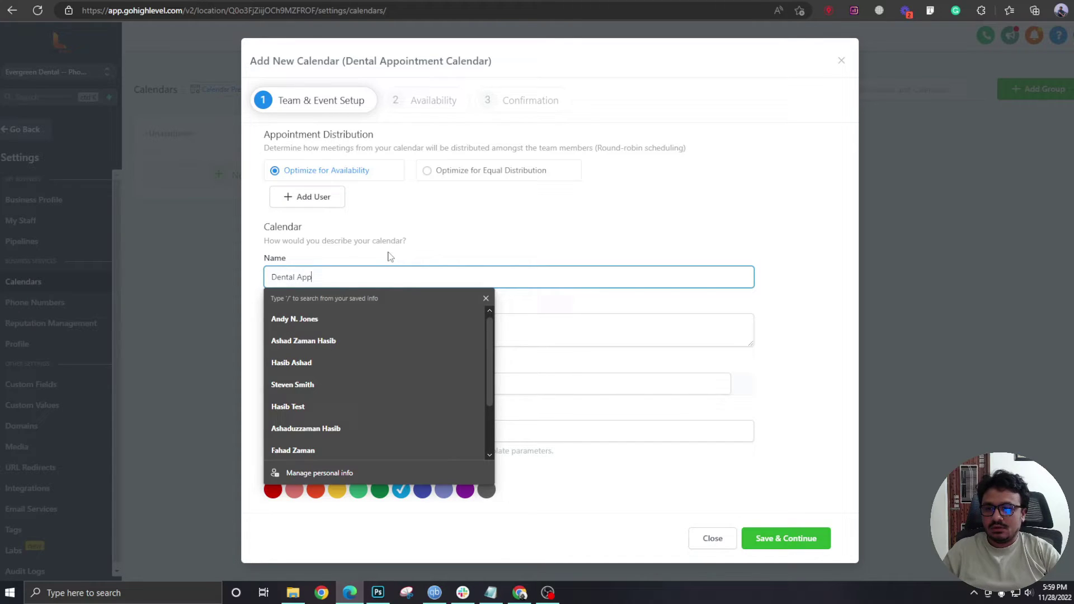
text(ointment Booking)
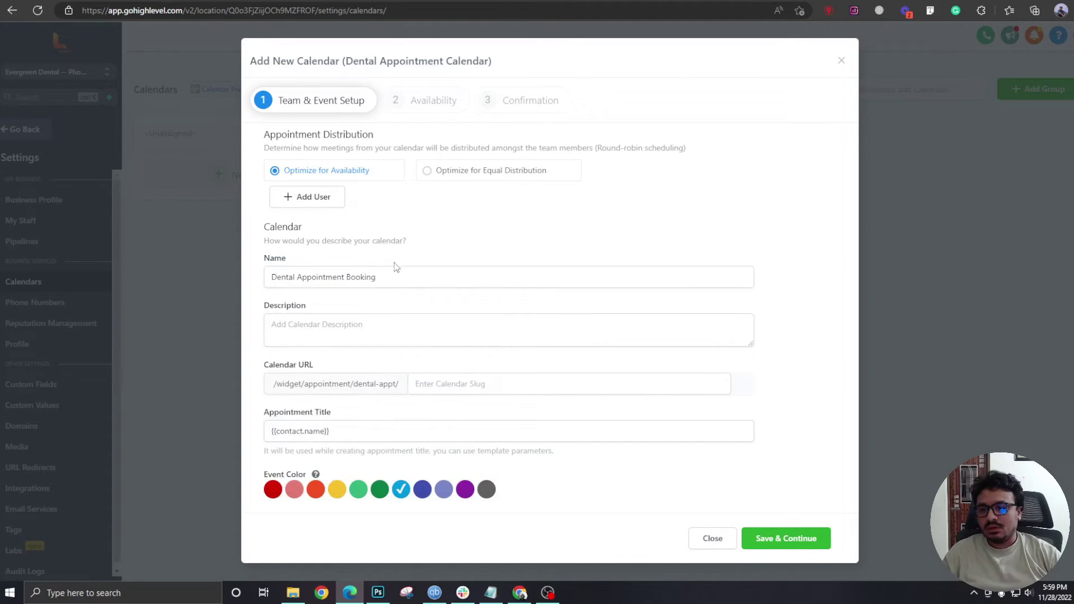
click(418, 339)
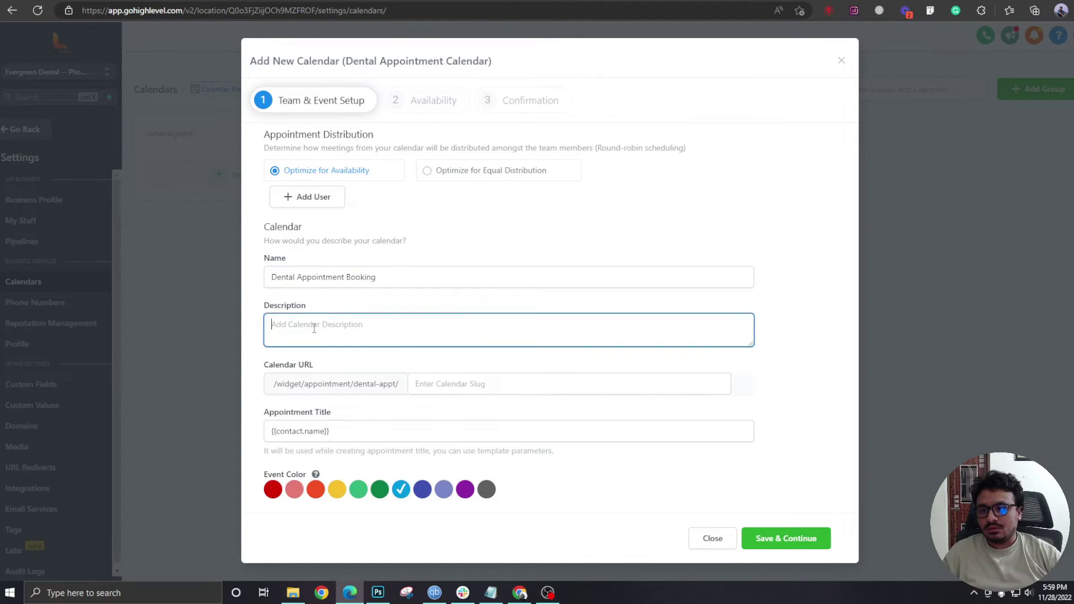
triple_click(383, 283)
key(ctrl+c)
click(387, 325)
key(ctrl+v)
- Set the URL slug to dental-booking, add a team member, and save to continue
click(434, 384)
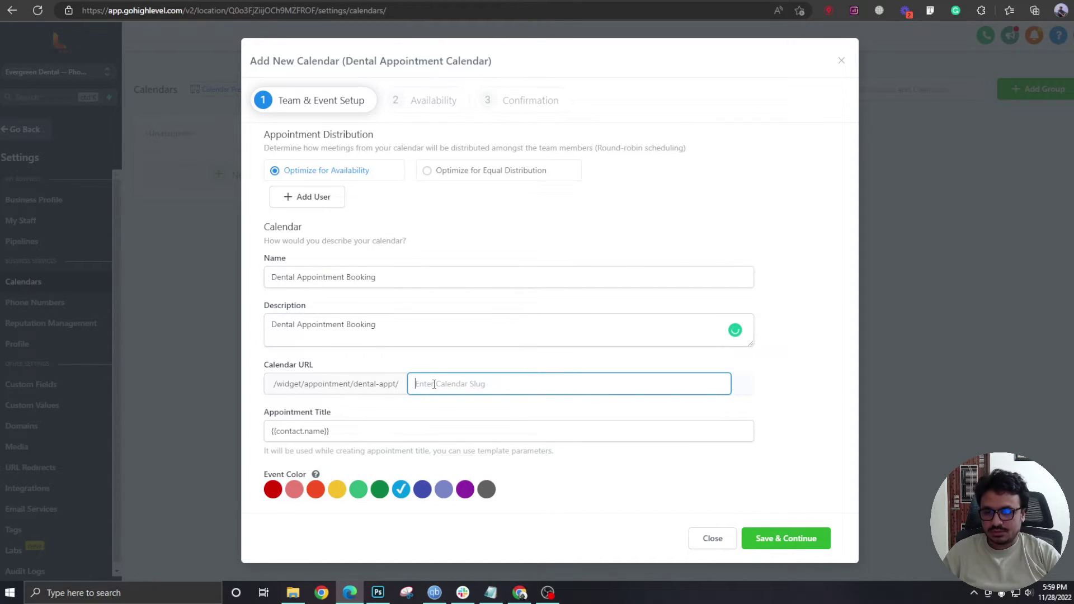
text(dental-booking)
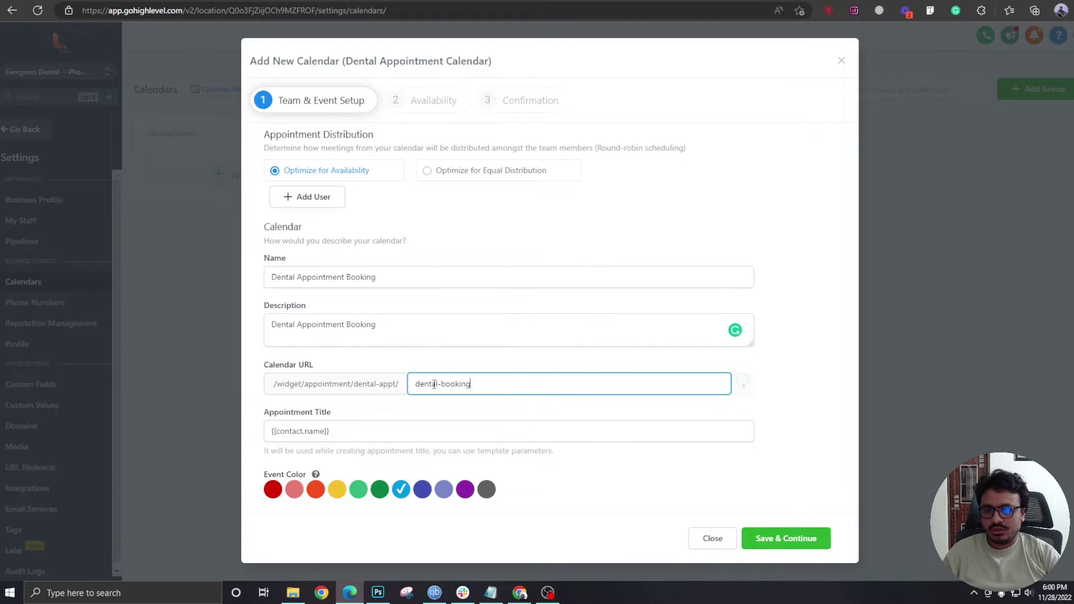
click(342, 182)
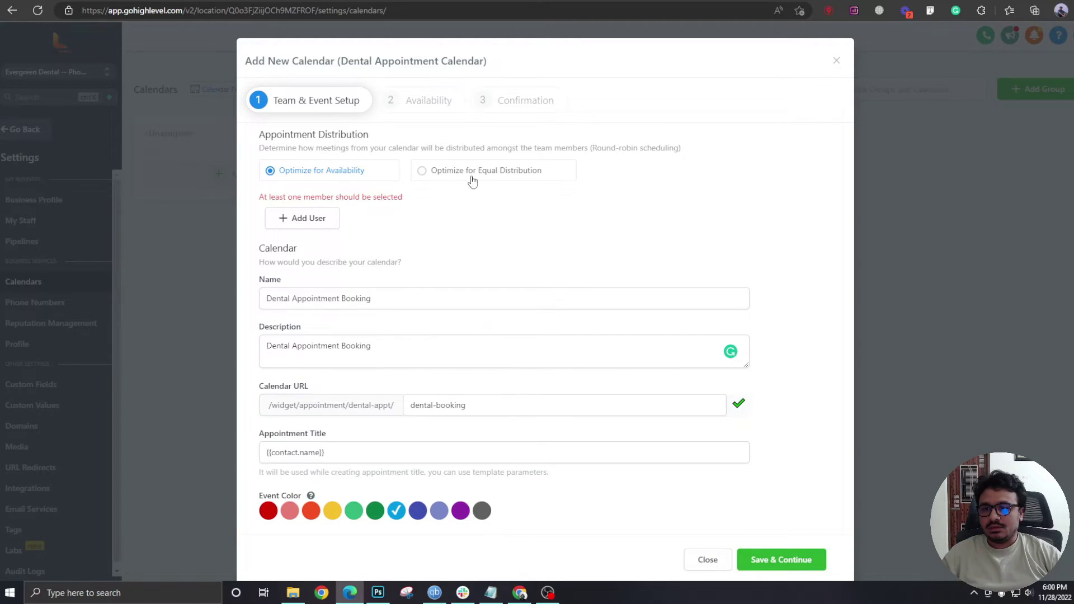
click(324, 224)
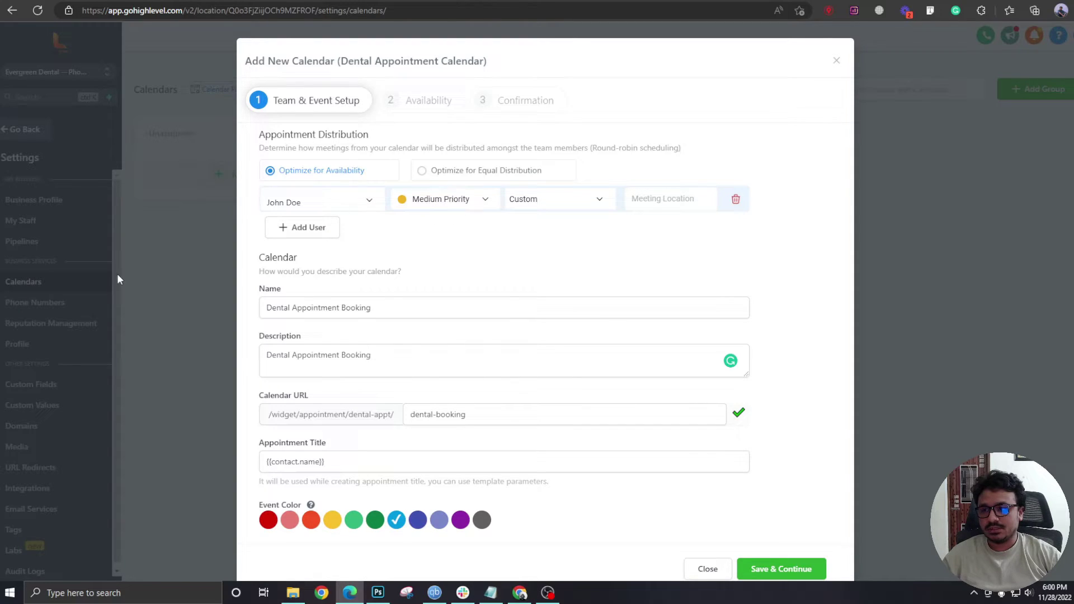
scroll(554, 408, down, 1)
click(792, 532)
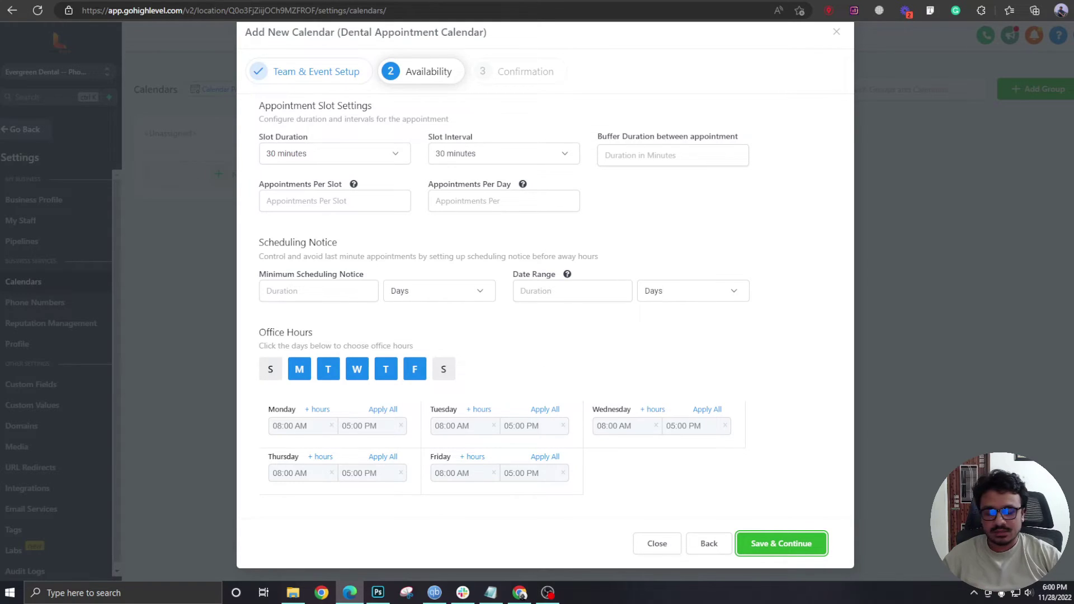
- Set the slot duration and slot interval both to 1 hour
click(303, 159)
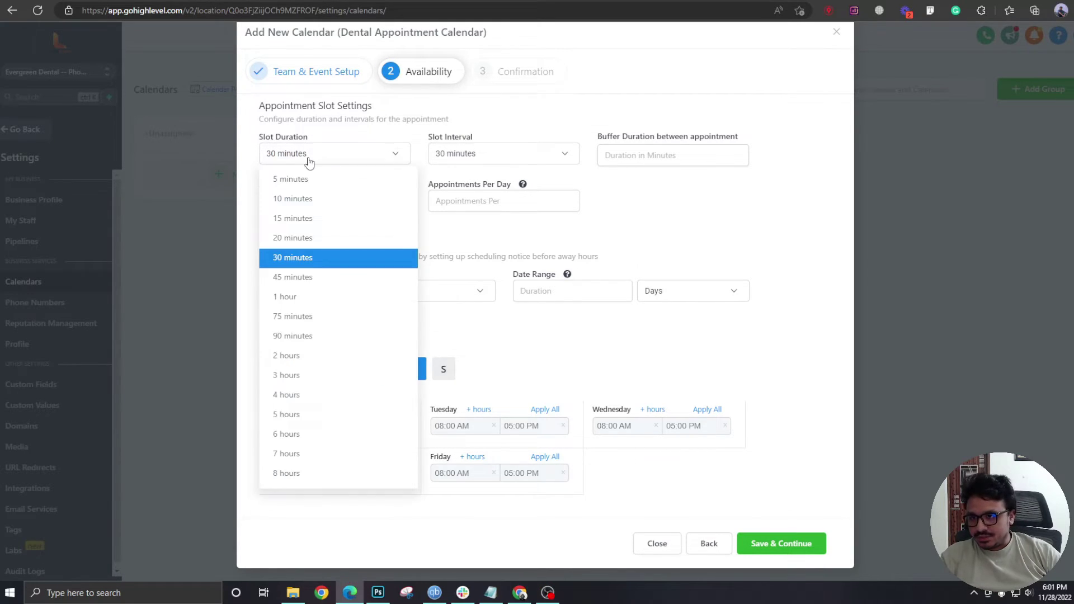
click(305, 297)
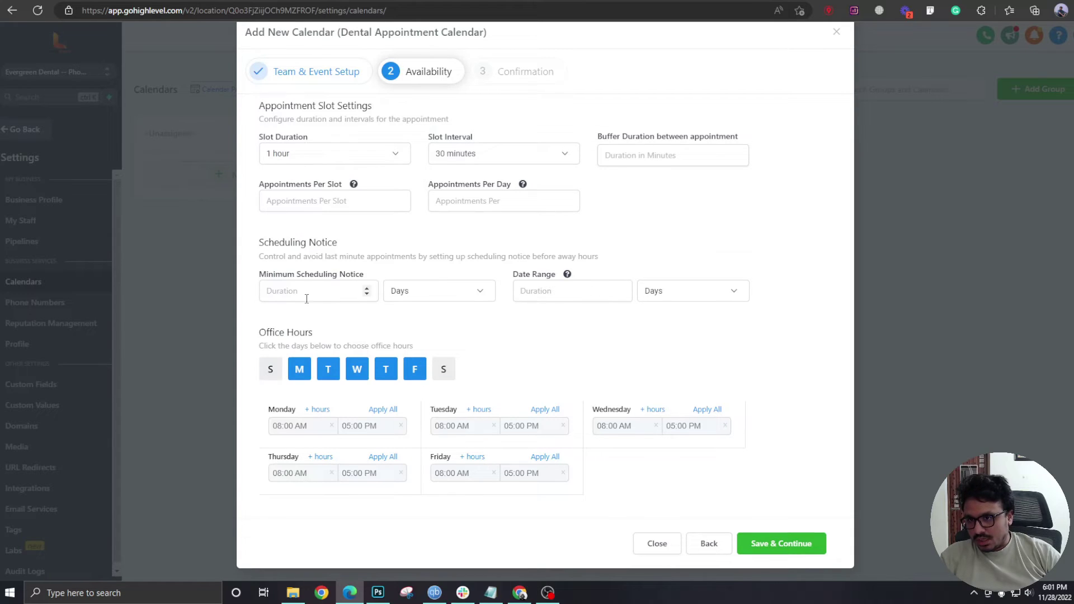
click(492, 158)
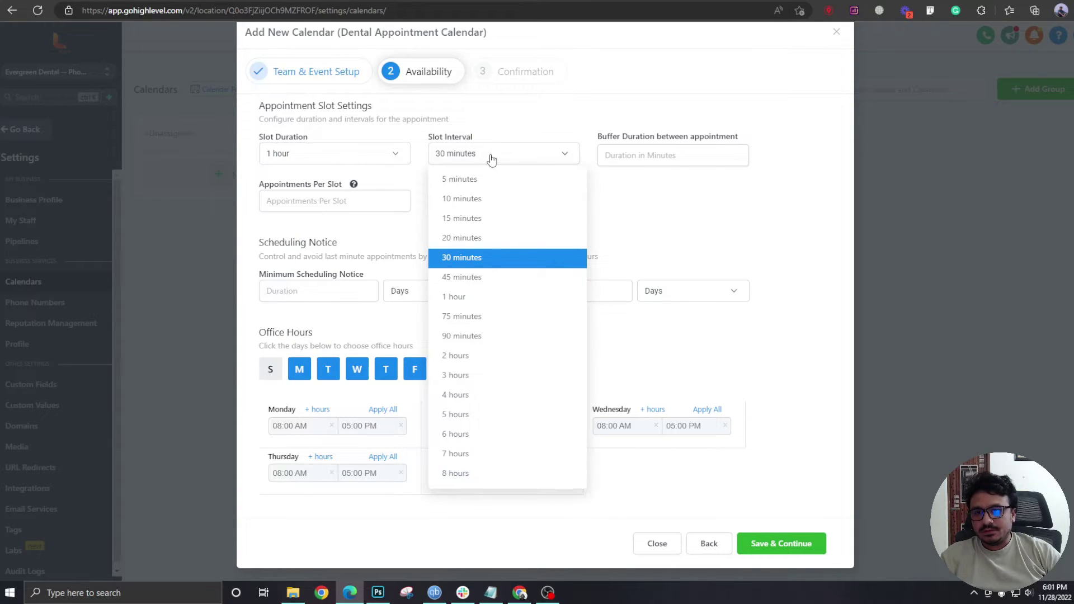
click(462, 301)
- Allow 1 appointment per slot, 1 day minimum notice, and a 7-day date range
click(342, 205)
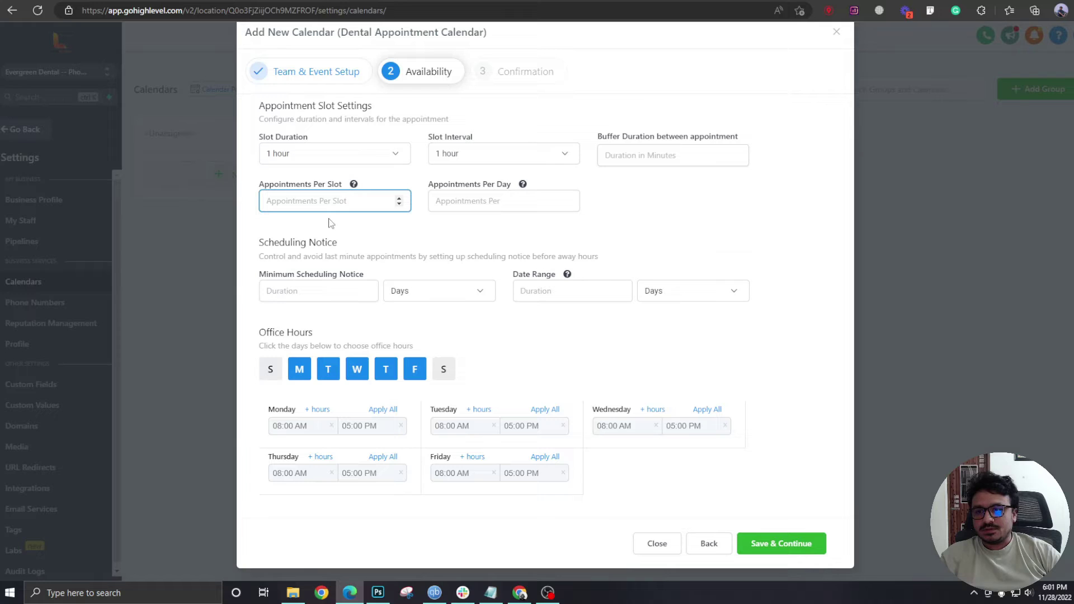
text(1)
click(294, 286)
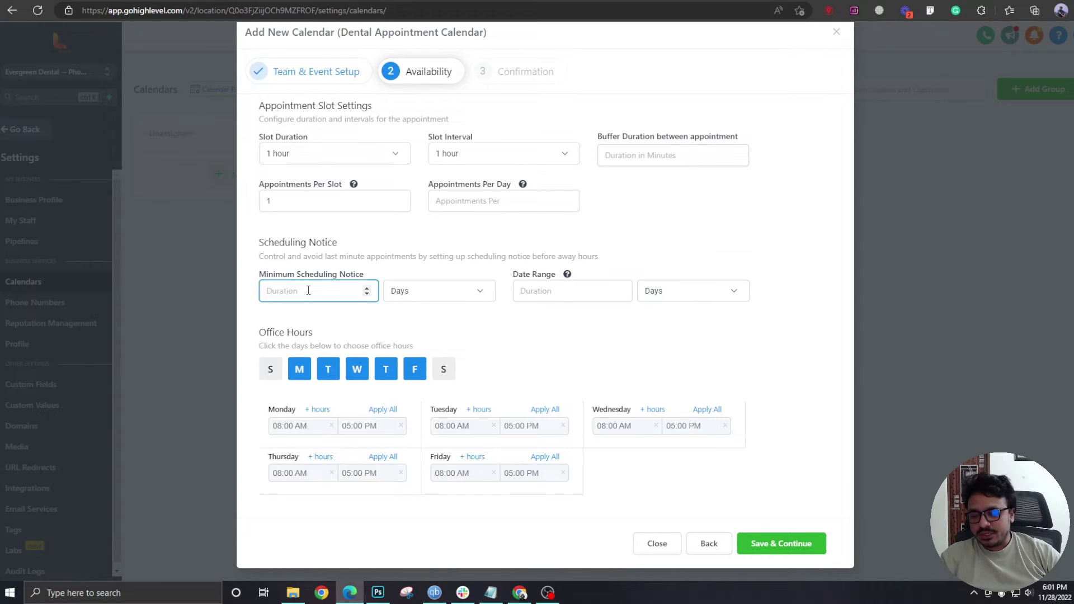
text(1)
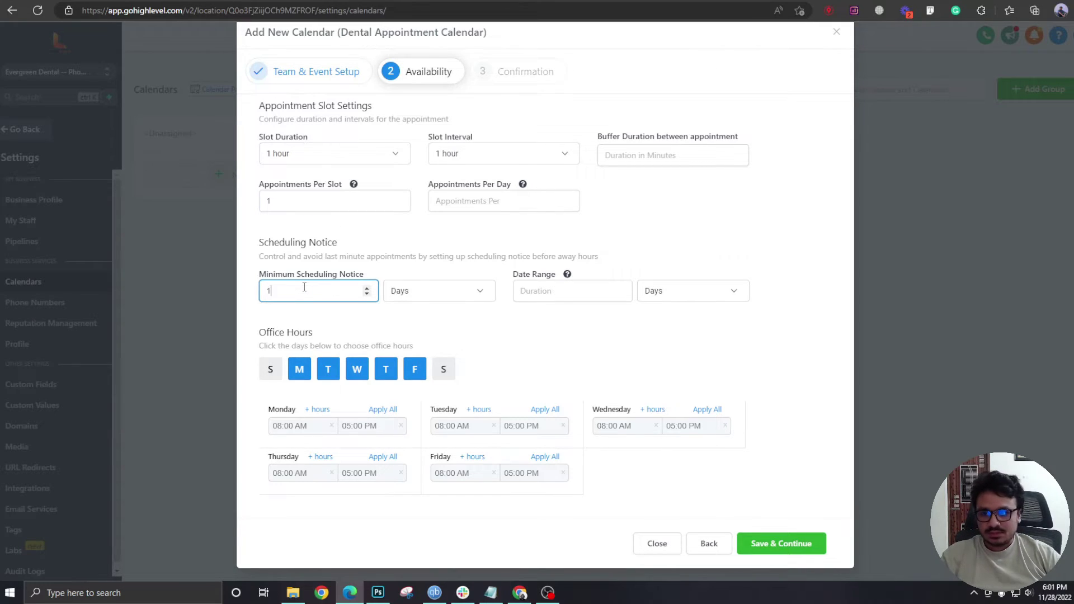
click(538, 290)
text(7)
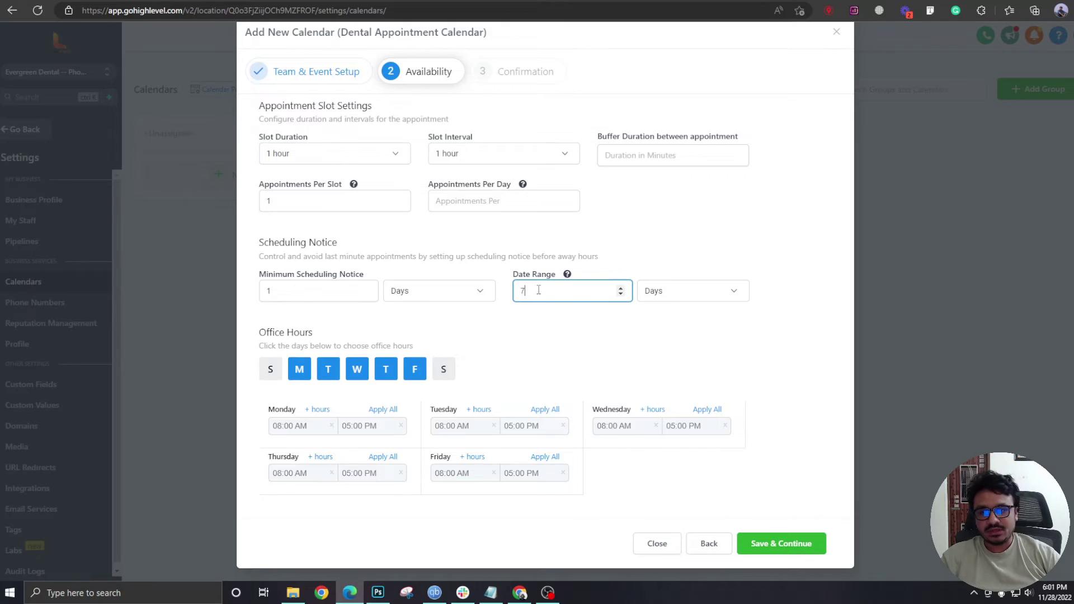
click(537, 336)
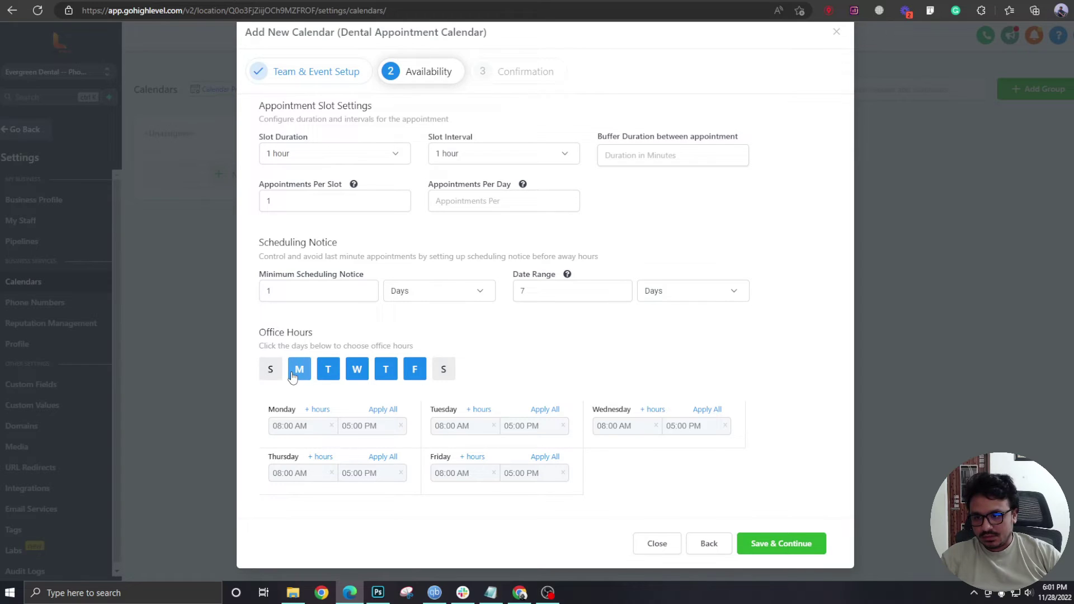
- Remove Thursday and Friday and set Monday's hours to 10:00 AM–02:00 PM
scroll(356, 381, down, 1)
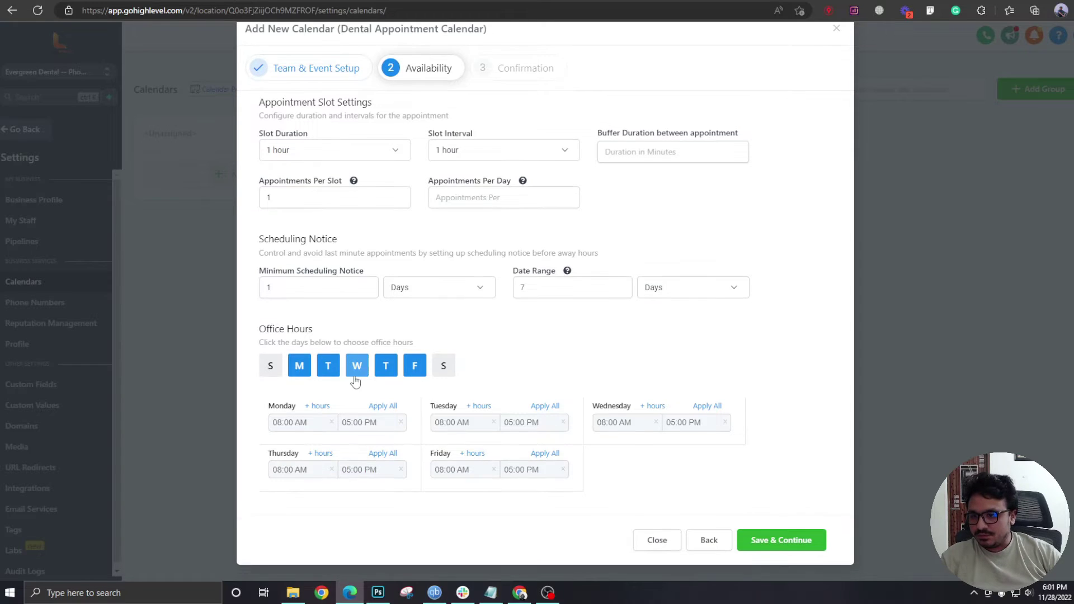
click(385, 375)
click(415, 375)
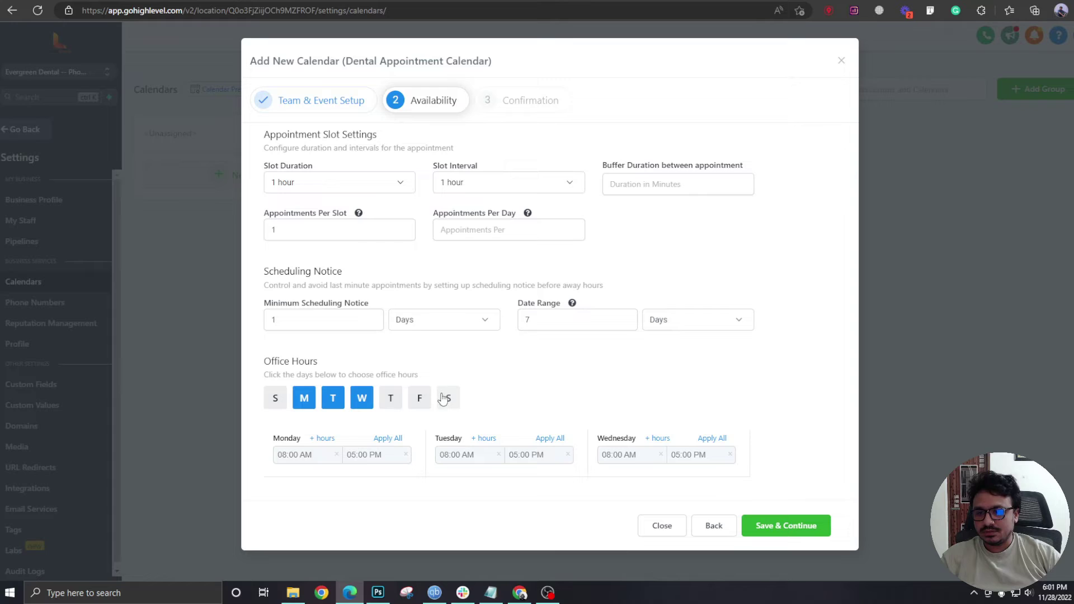
click(281, 456)
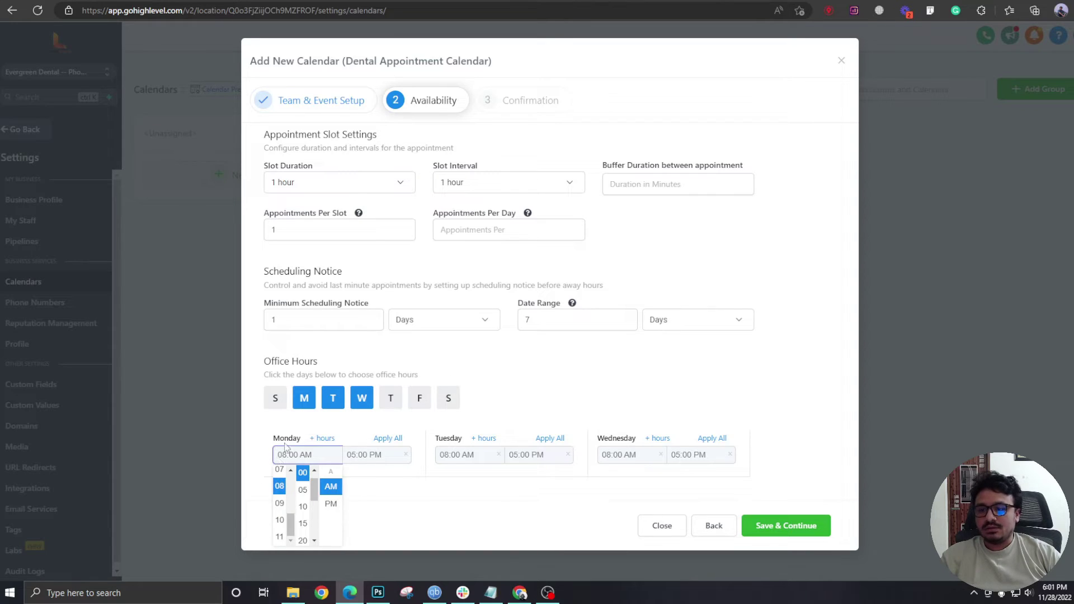
click(279, 520)
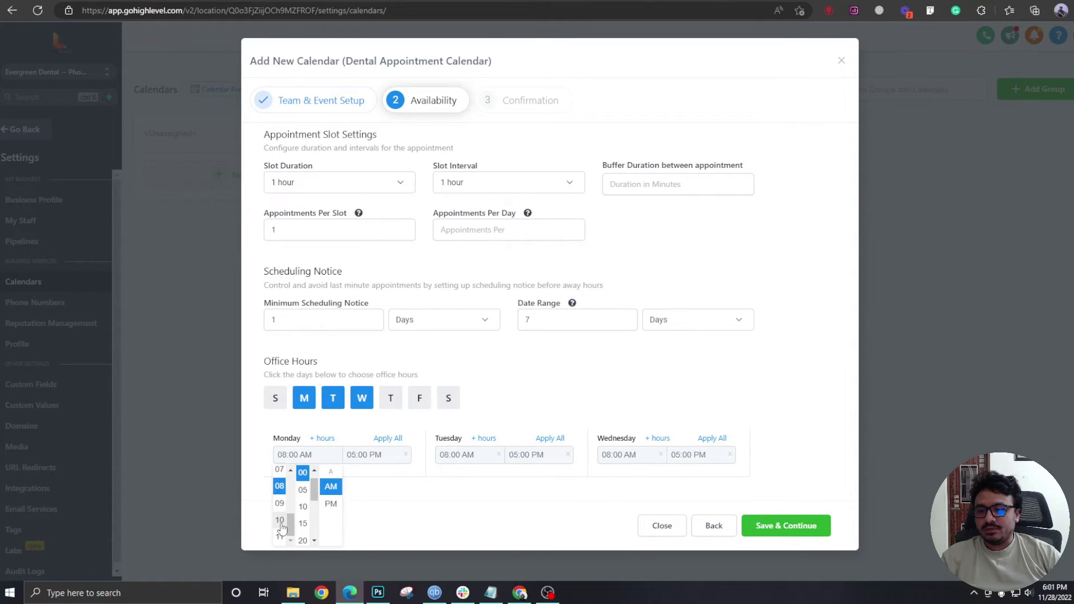
click(357, 455)
scroll(348, 492, up, 3)
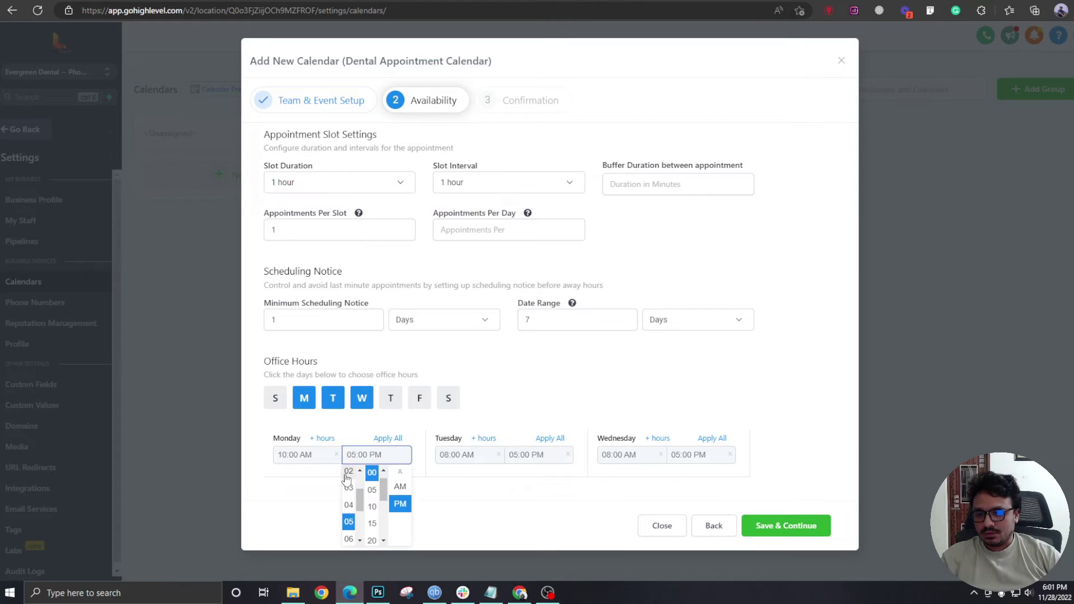
click(348, 471)
- Set Tuesday's hours to 10:00 AM–02:00 PM and save the availability
click(445, 454)
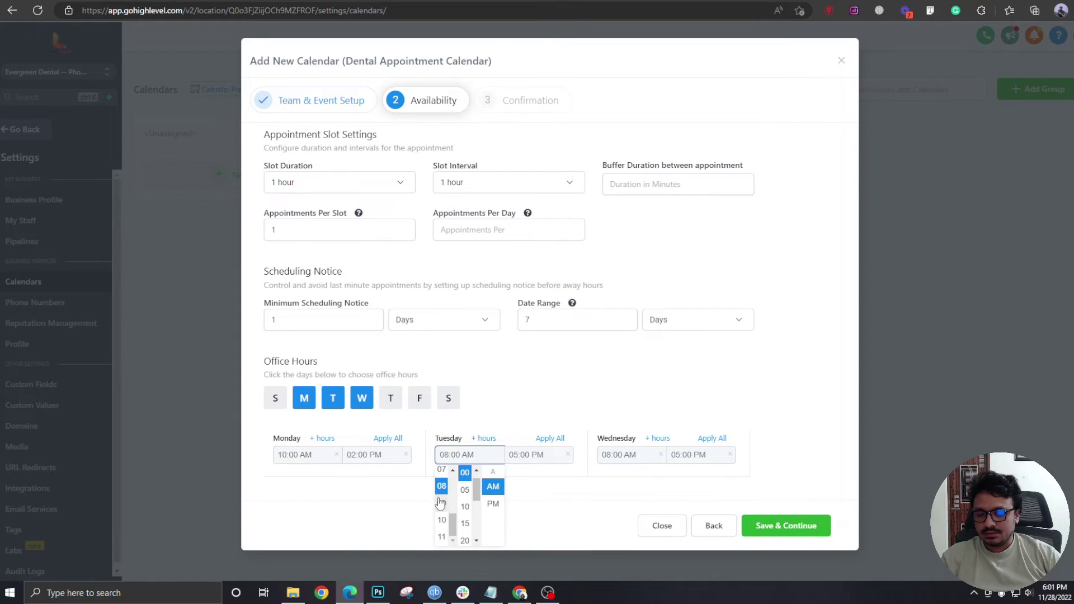
click(442, 520)
click(514, 459)
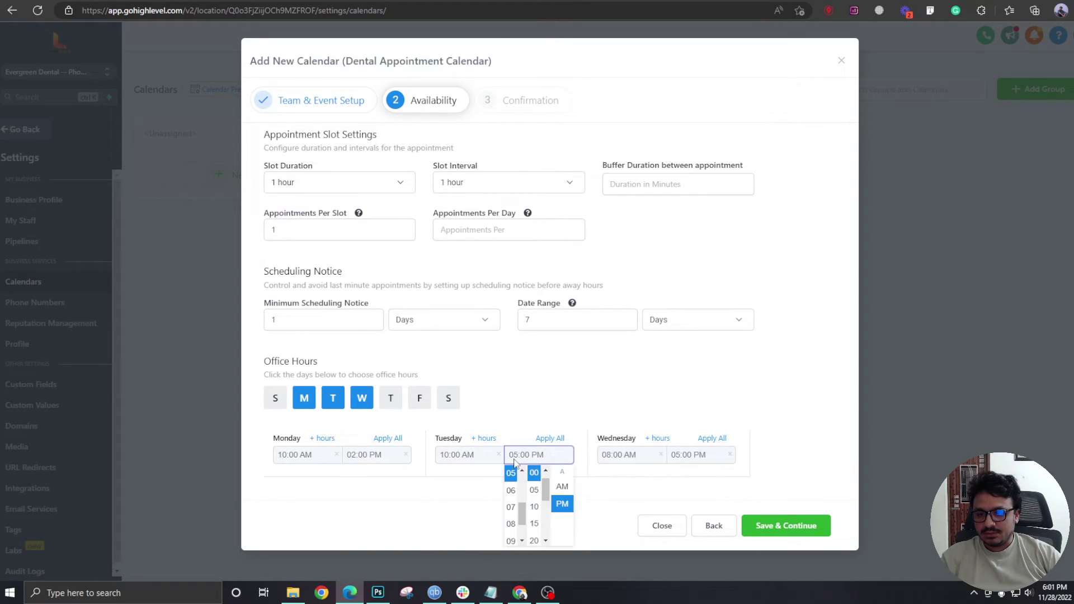
scroll(514, 498, up, 3)
scroll(513, 497, up, 1)
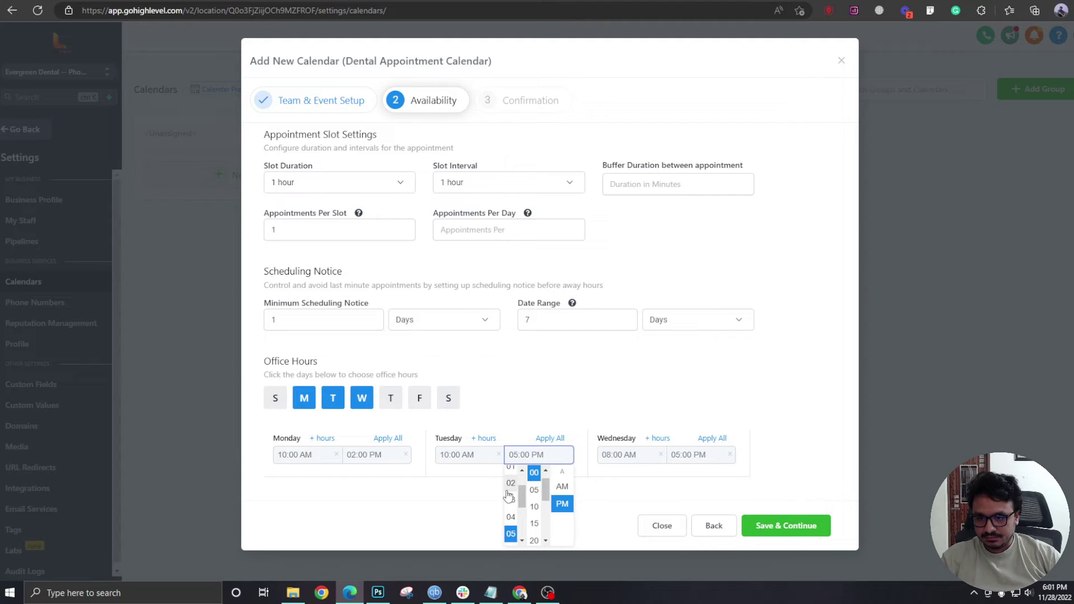
click(511, 495)
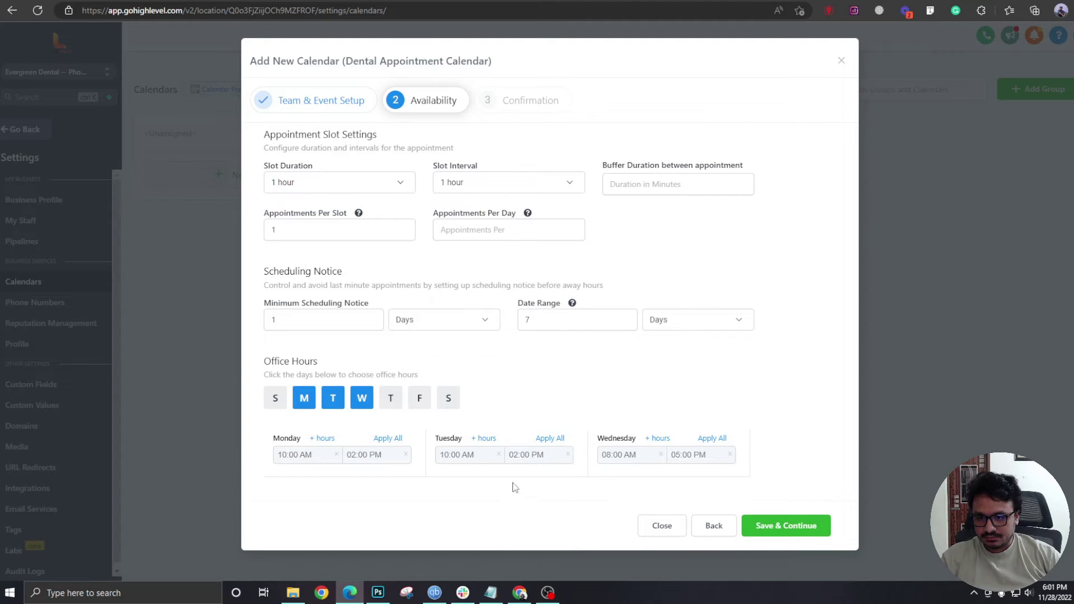
click(789, 526)
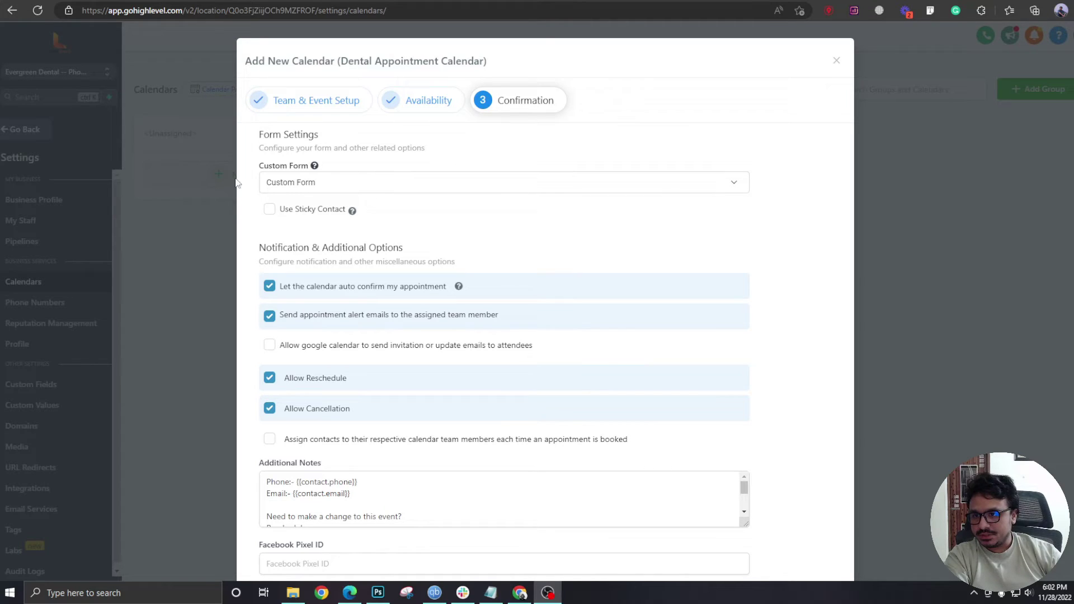
- Turn on sticky contact and turn off alert emails to the assigned team member
scroll(425, 347, down, 3)
scroll(423, 348, up, 3)
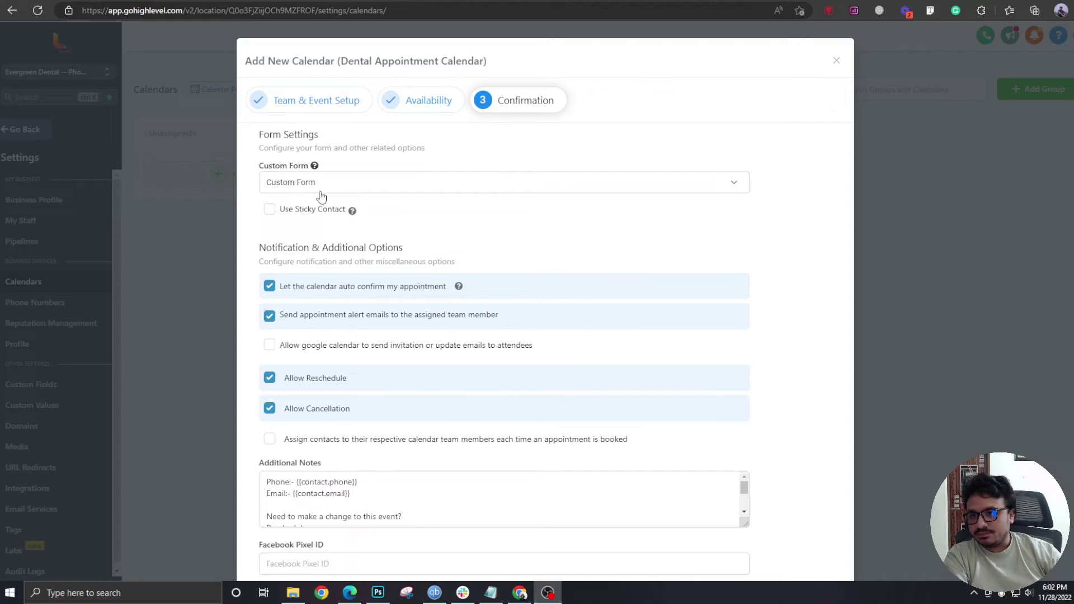
click(271, 209)
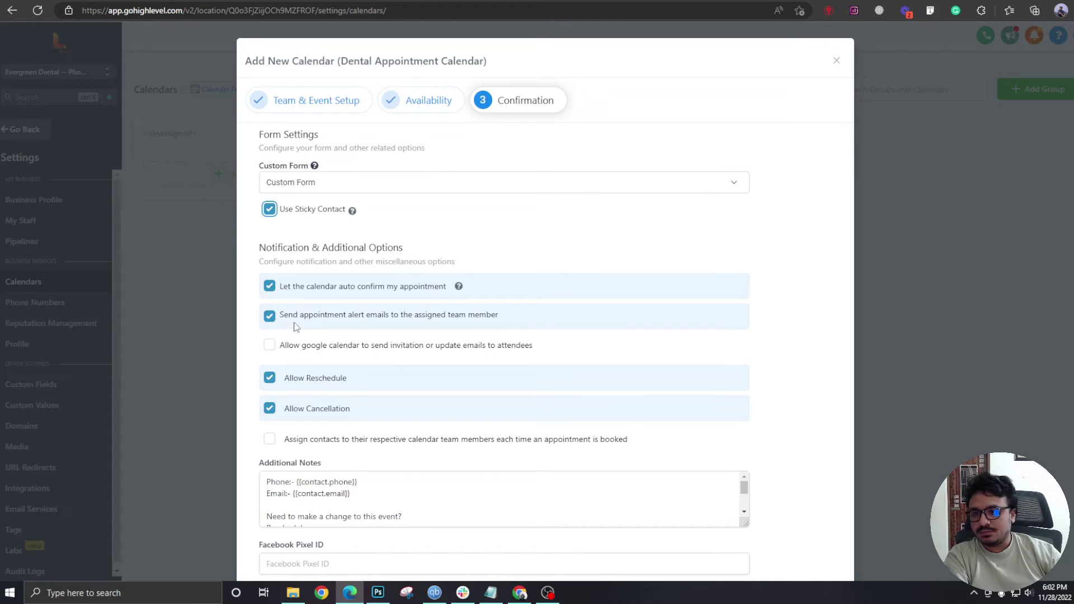
click(271, 318)
- Keep the custom 'Thank You' message after briefly trying the redirect URL option
scroll(282, 417, down, 3)
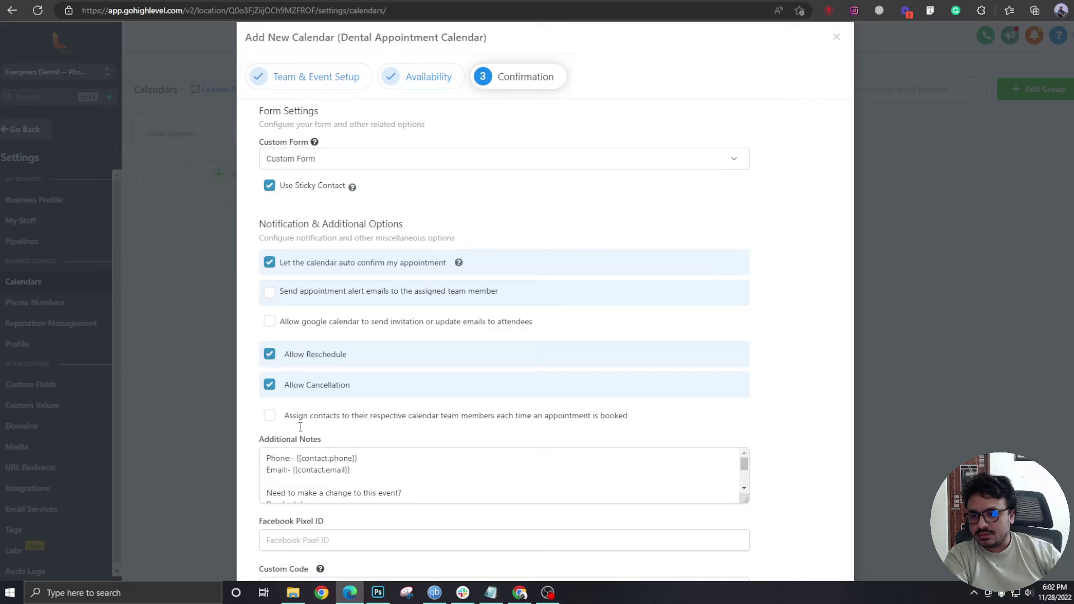
scroll(301, 389, down, 2)
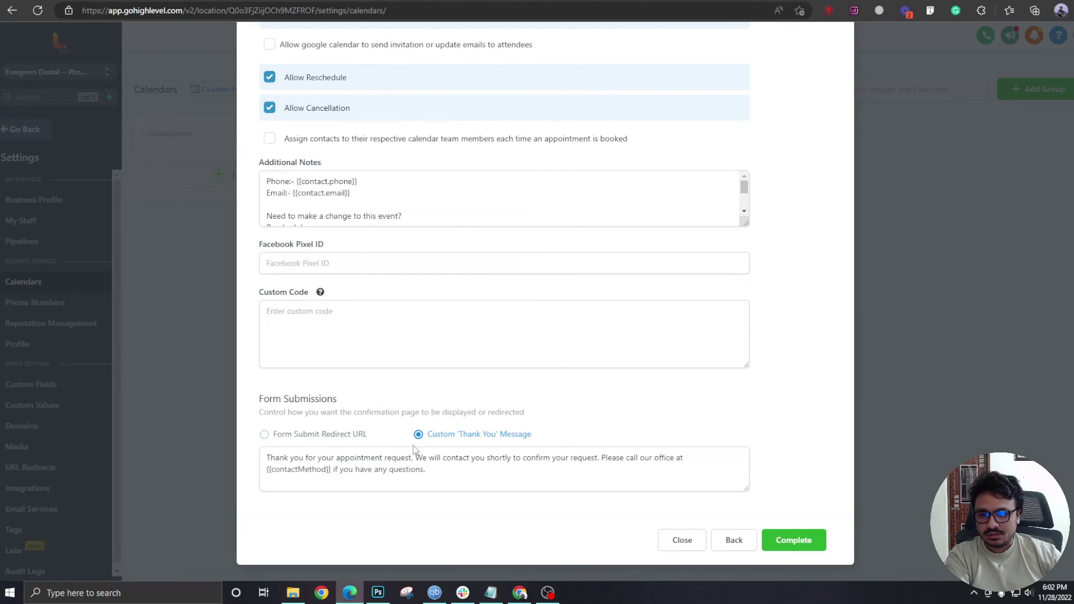
click(283, 436)
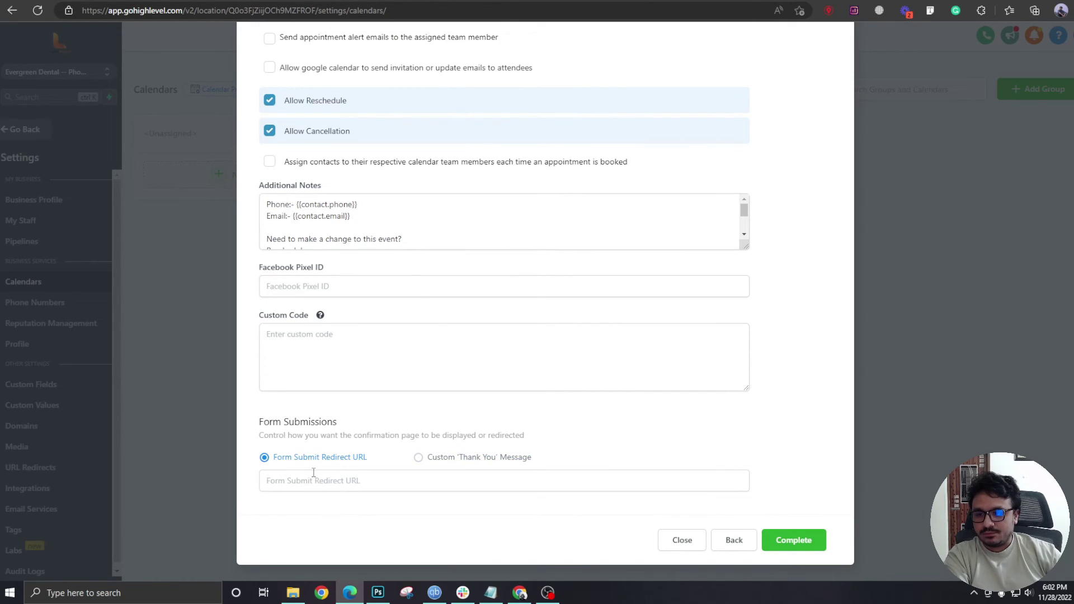
click(375, 486)
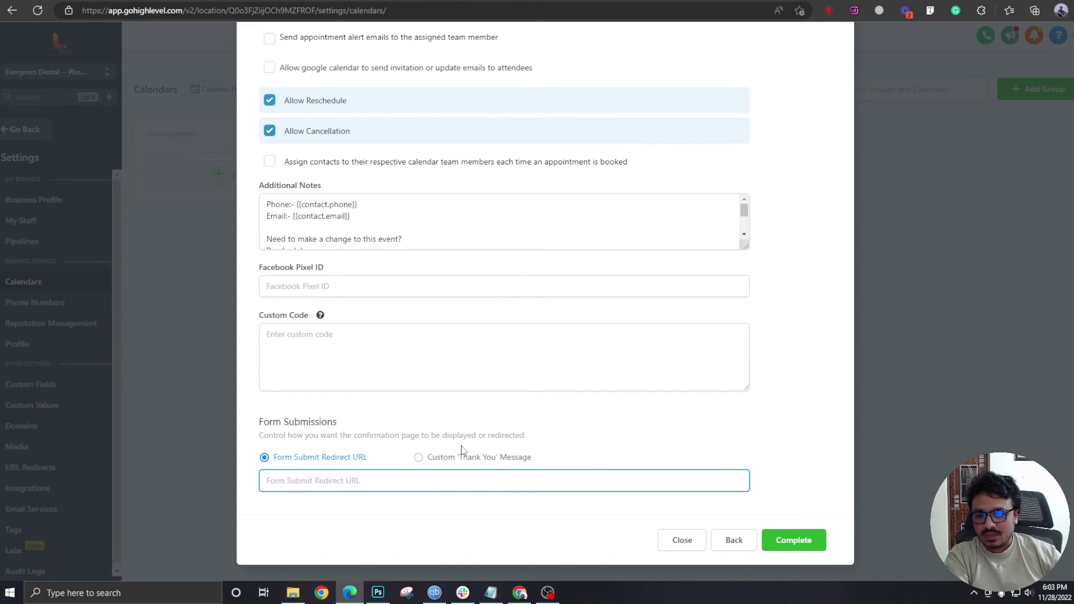
click(419, 458)
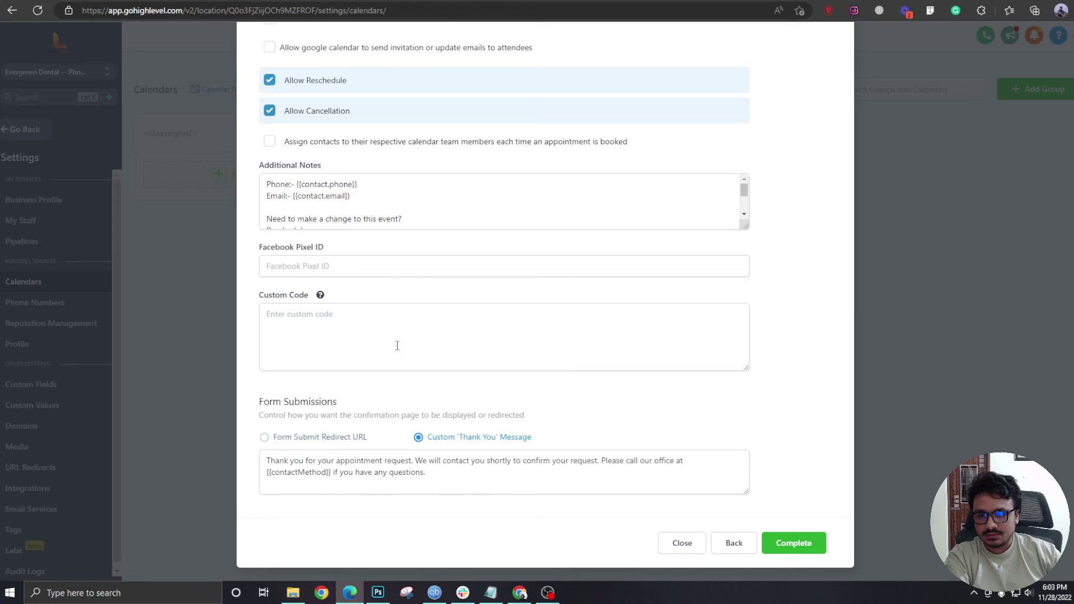
- Complete the Dental Appointment Booking calendar and return to the Landing Page Form builder
click(804, 537)
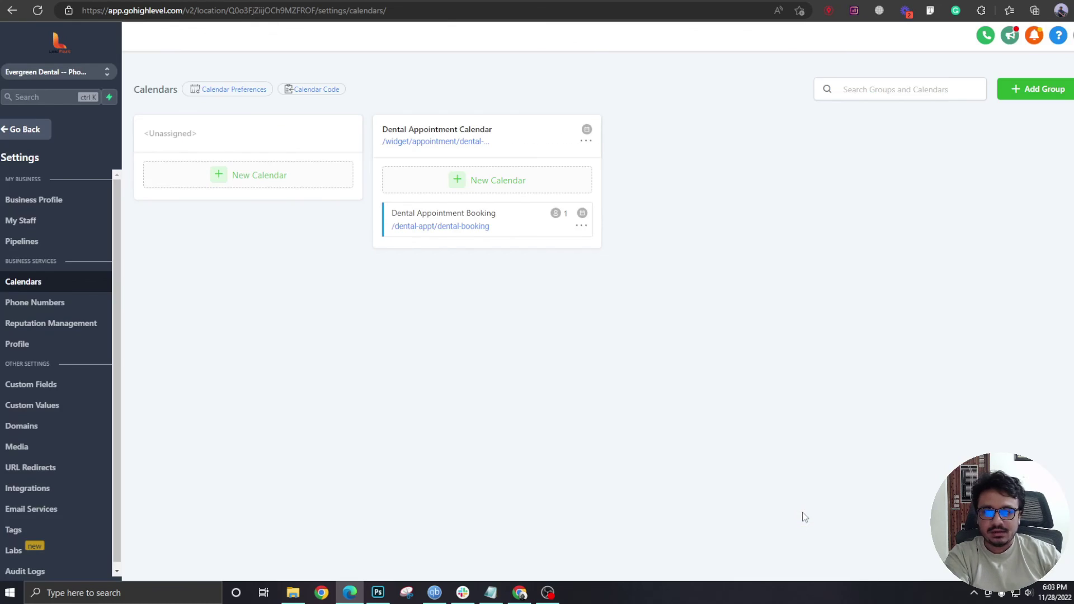
click(17, 131)
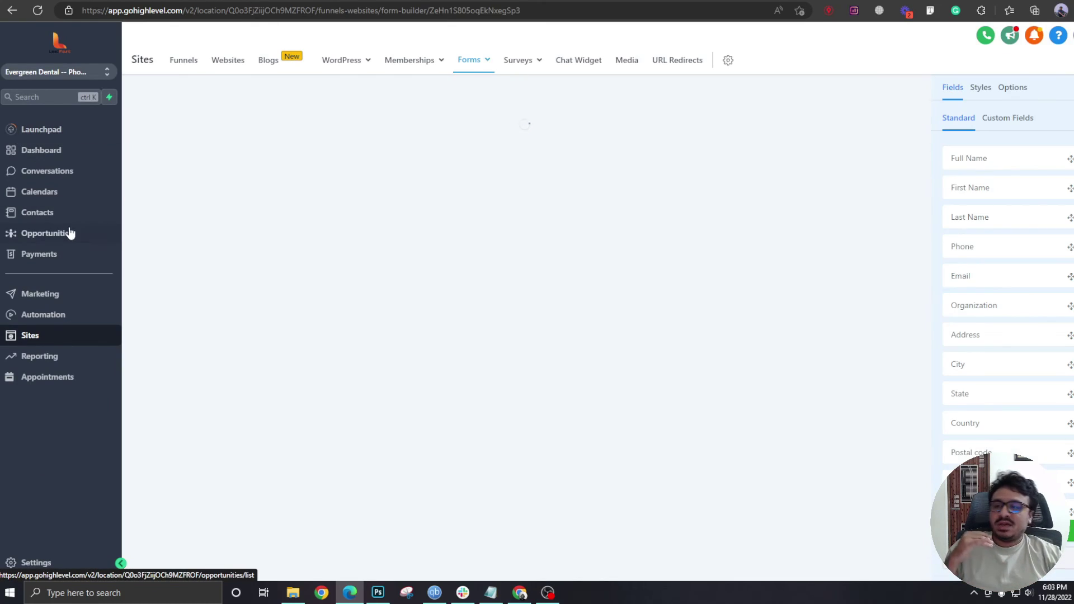